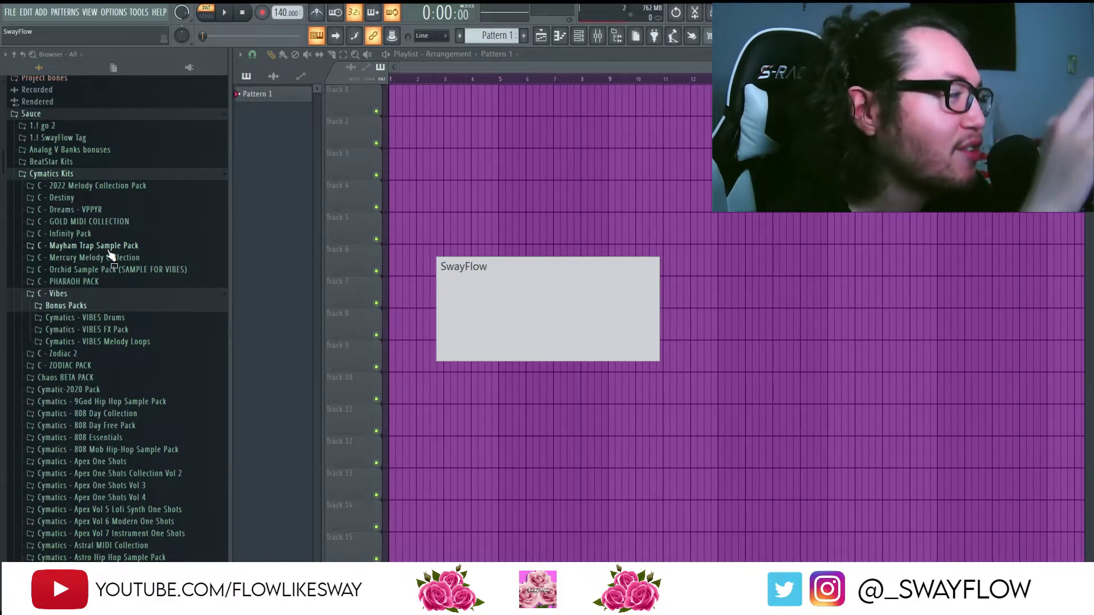
Step: Expand the C - Mayham Trap Sample Pack folder inside Cymatics Kits
left_click(109, 248)
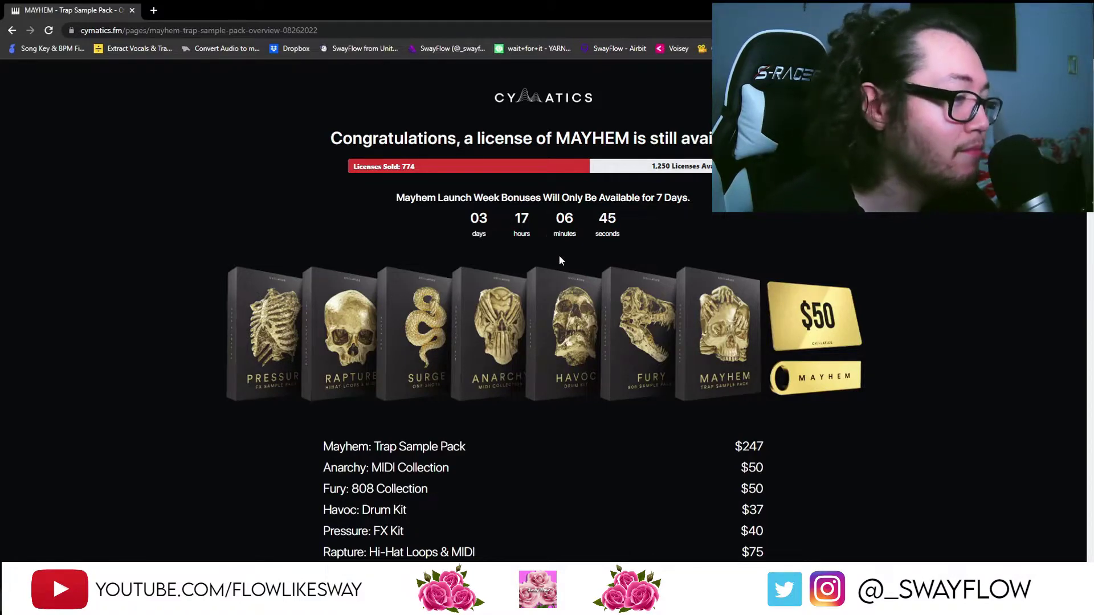
Step: Switch to the web browser and examine the MAYHEM Trap Sample Pack page, covering its pricing, preview samples and bonus packs
scroll(559, 261, "down", 3)
scroll(602, 272, "down", 13)
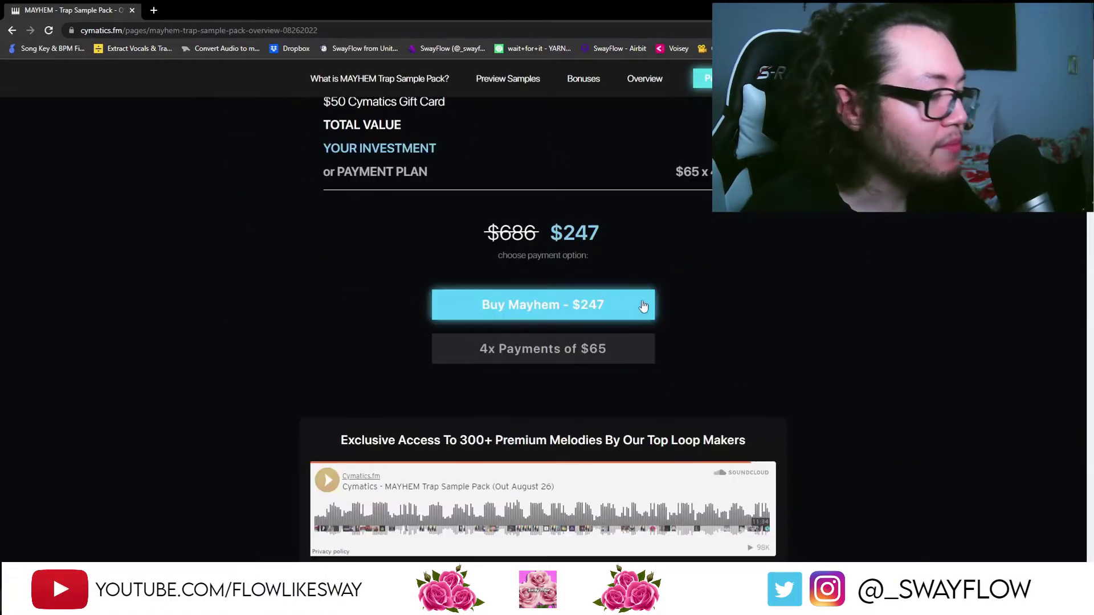
scroll(716, 447, "down", 9)
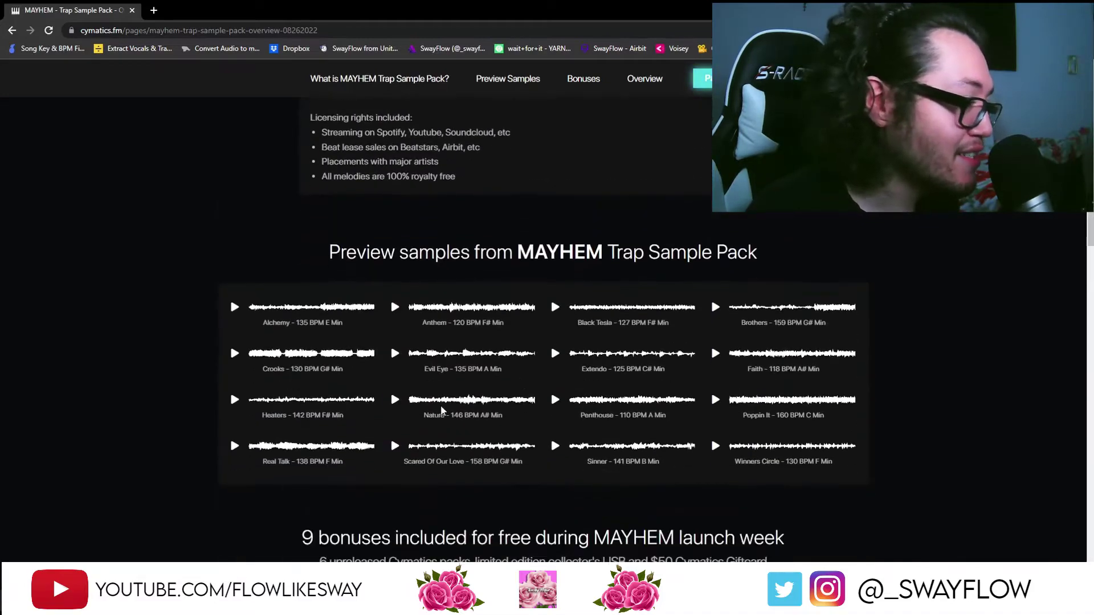
scroll(418, 395, "down", 9)
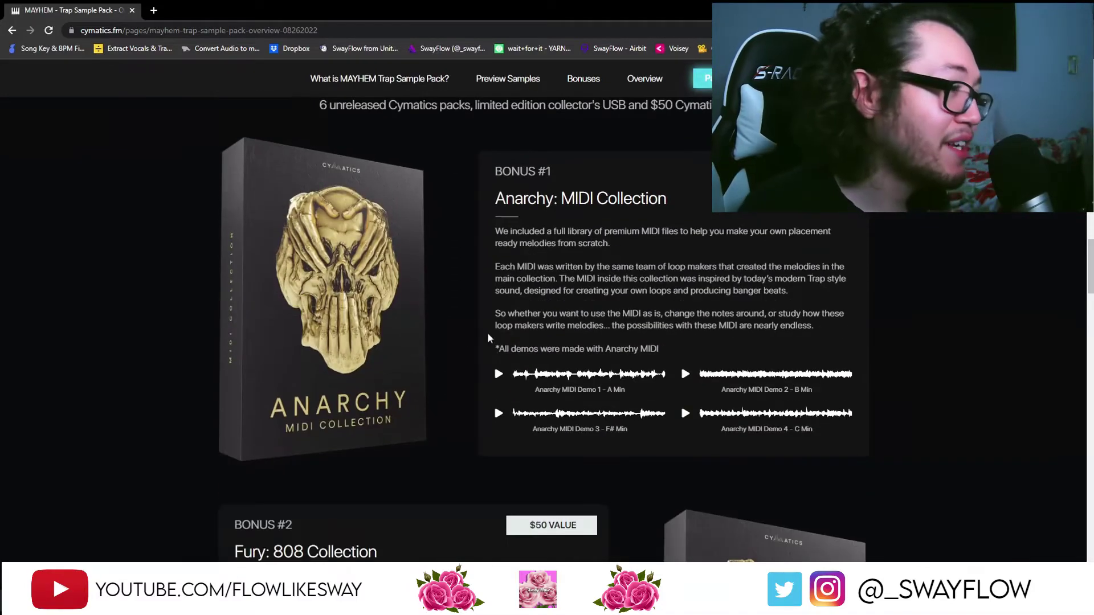
scroll(525, 341, "down", 2)
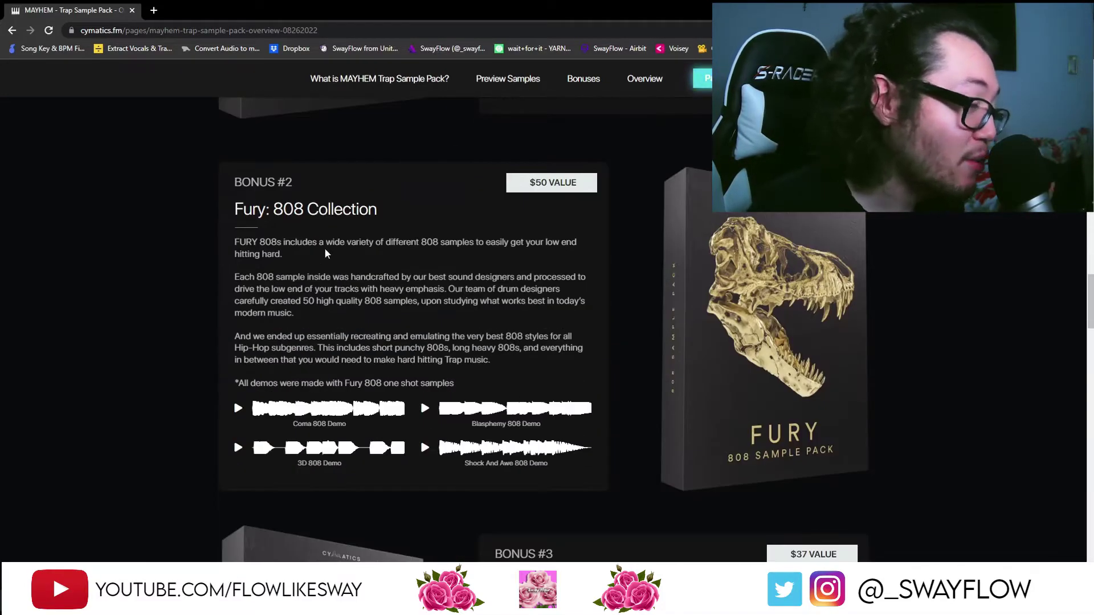
scroll(326, 254, "down", 10)
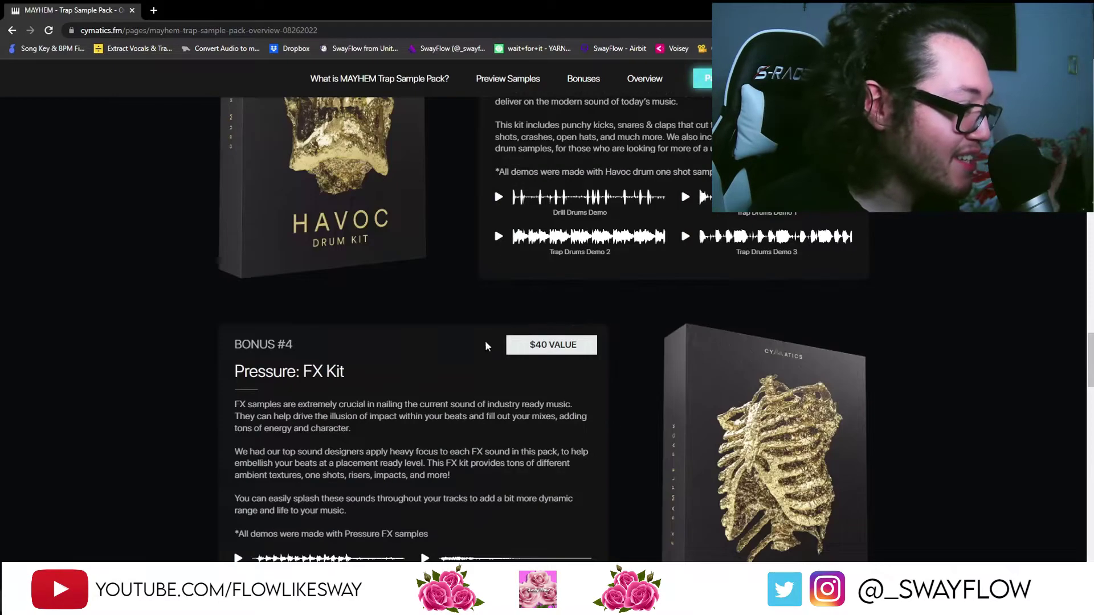
scroll(486, 346, "down", 11)
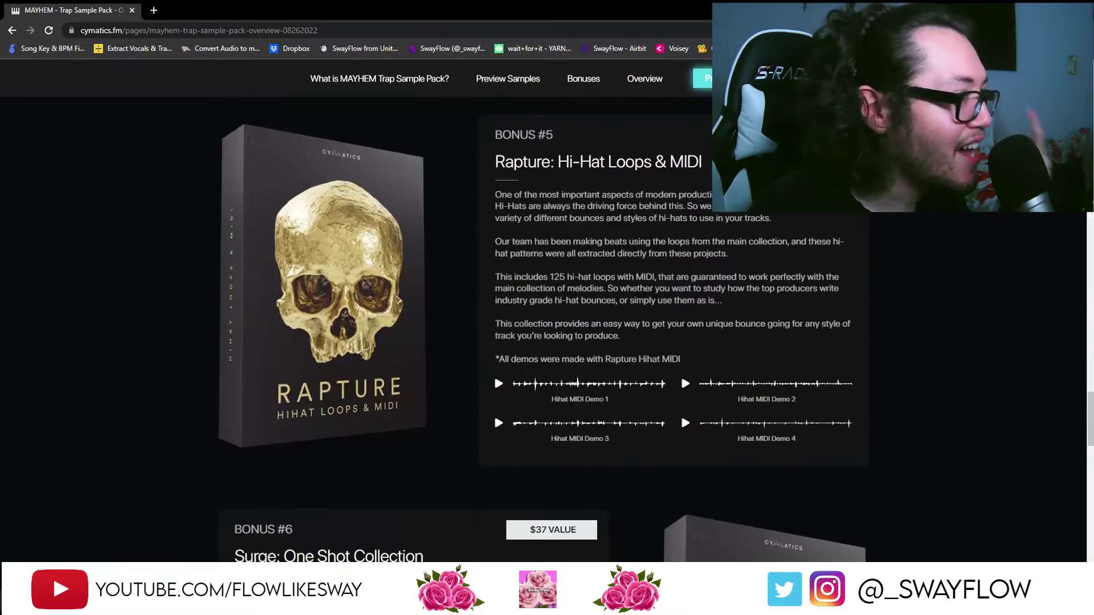
scroll(529, 345, "down", 13)
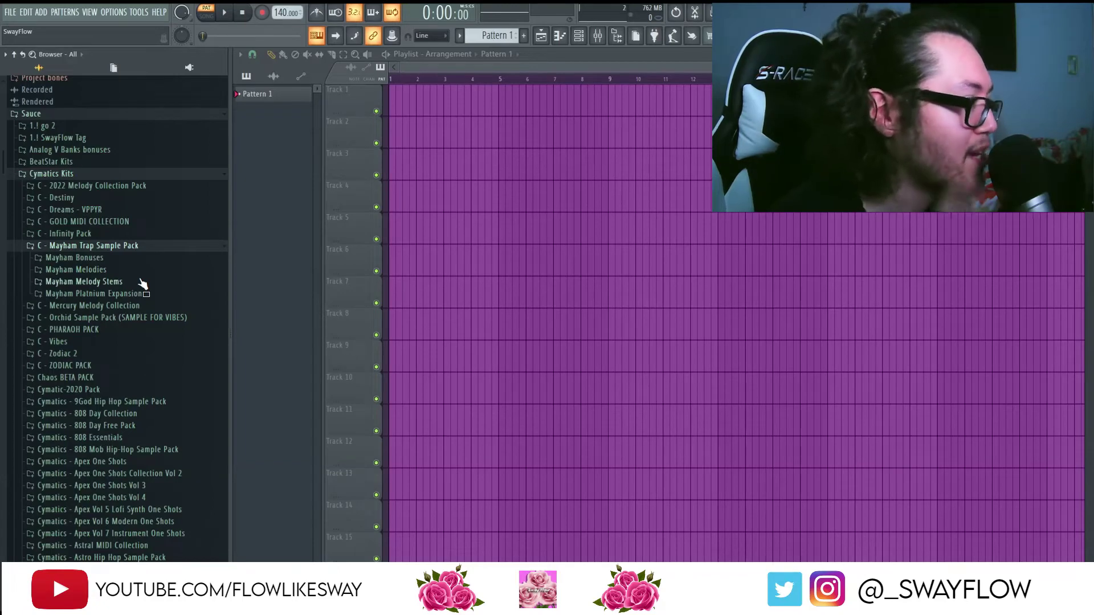
Step: Check the contents of the Mayham Platnium Expansion folder, collapse it and expand the Mayham Bonuses folder
left_click(102, 293)
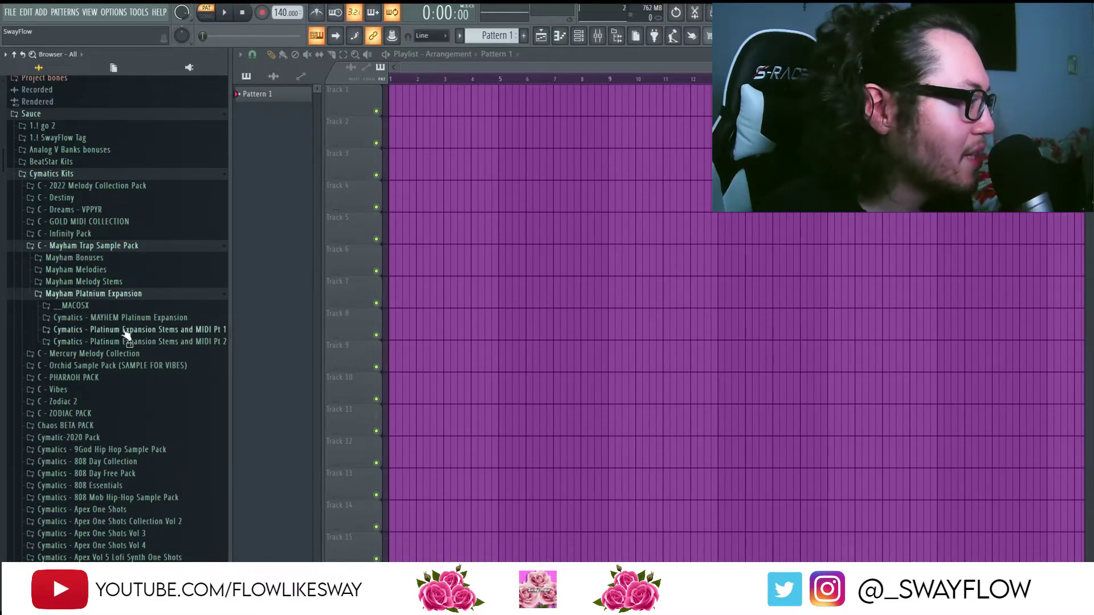
left_click(156, 293)
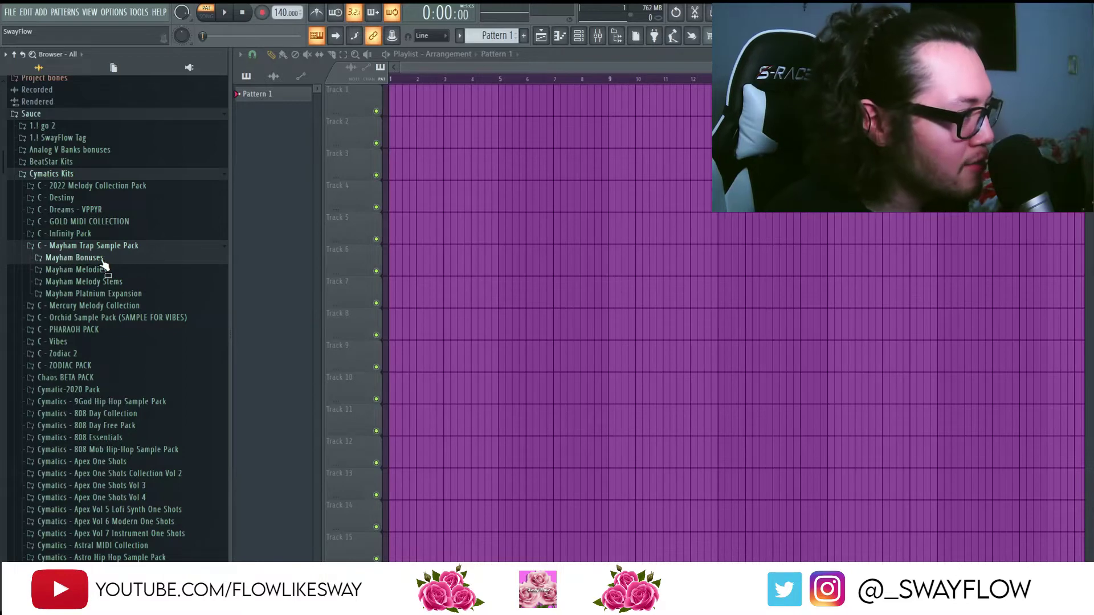
left_click(69, 260)
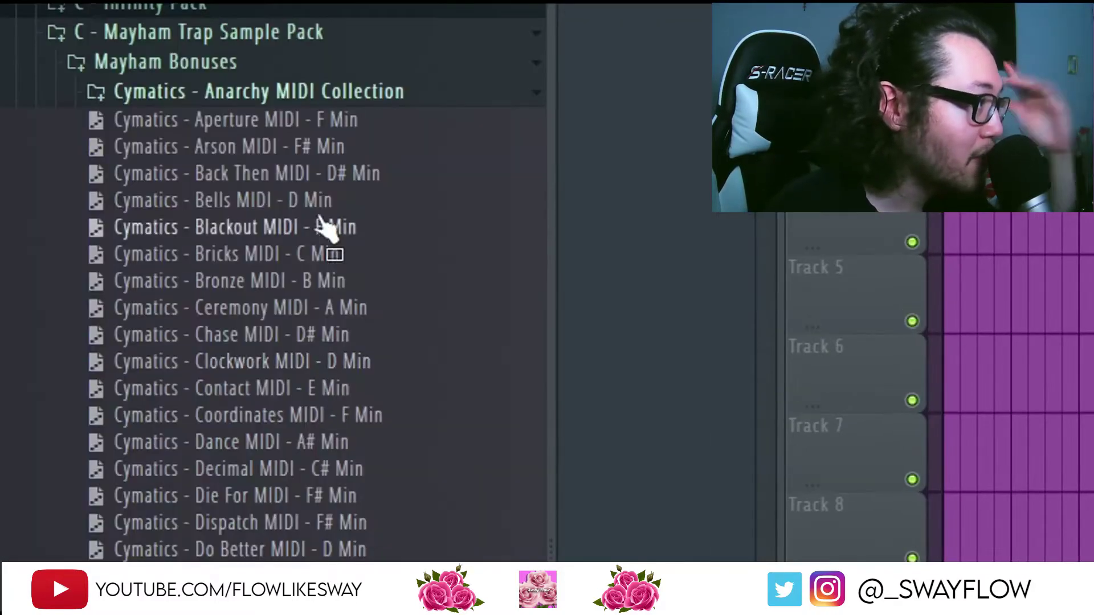
Step: Look through the Anarchy MIDI Collection, Fury 808 Sample Pack and Havoc Drum Kit bonus folders, closing each after viewing
left_click(345, 97)
left_click(357, 117)
scroll(342, 194, "up", 3)
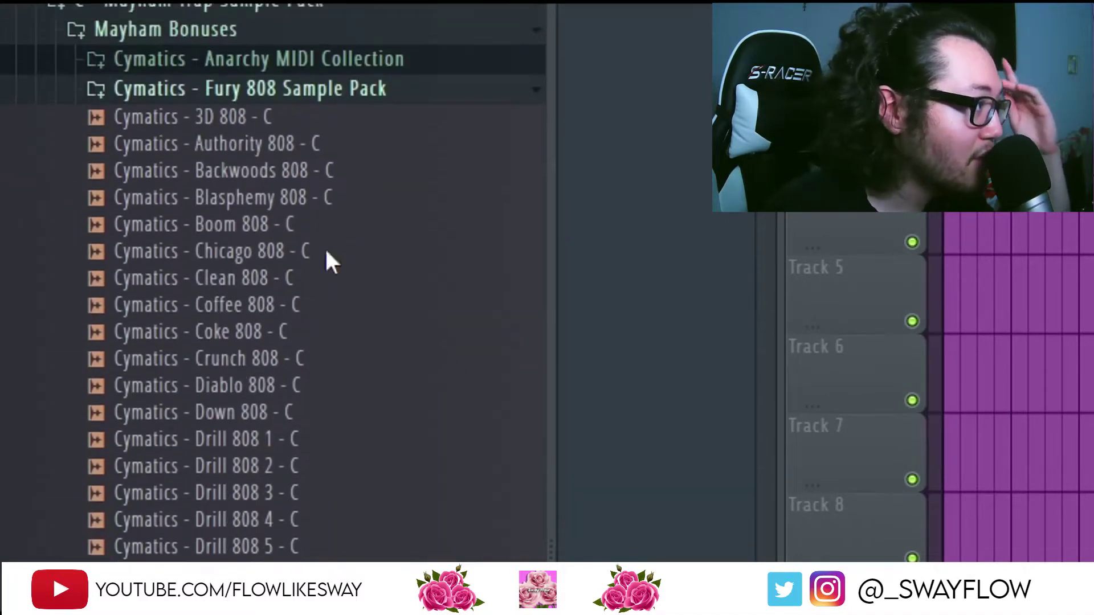
left_click(291, 94)
left_click(294, 127)
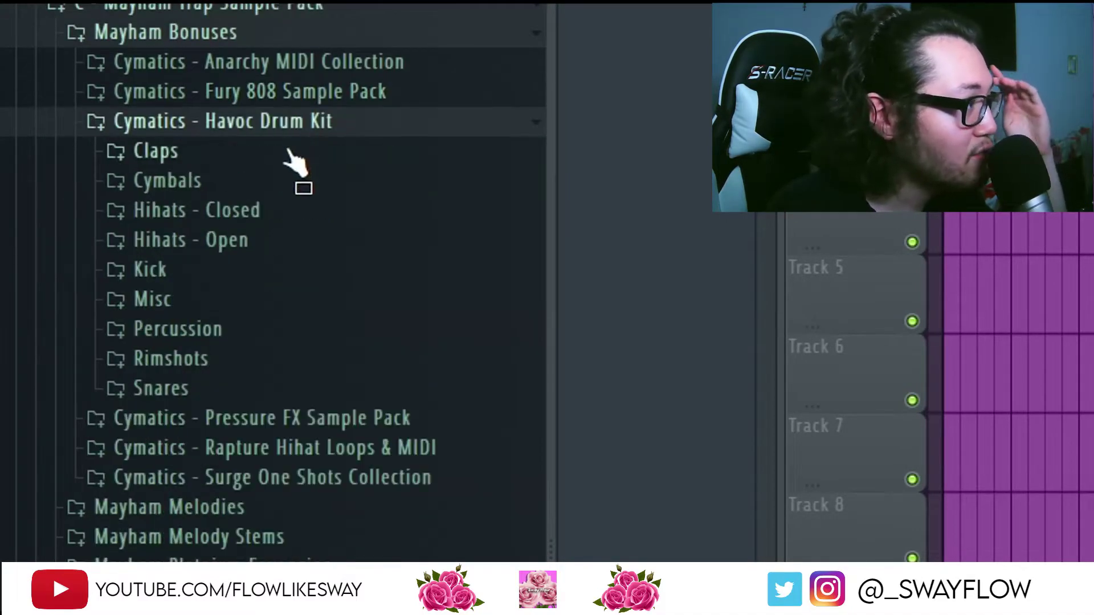
left_click(291, 124)
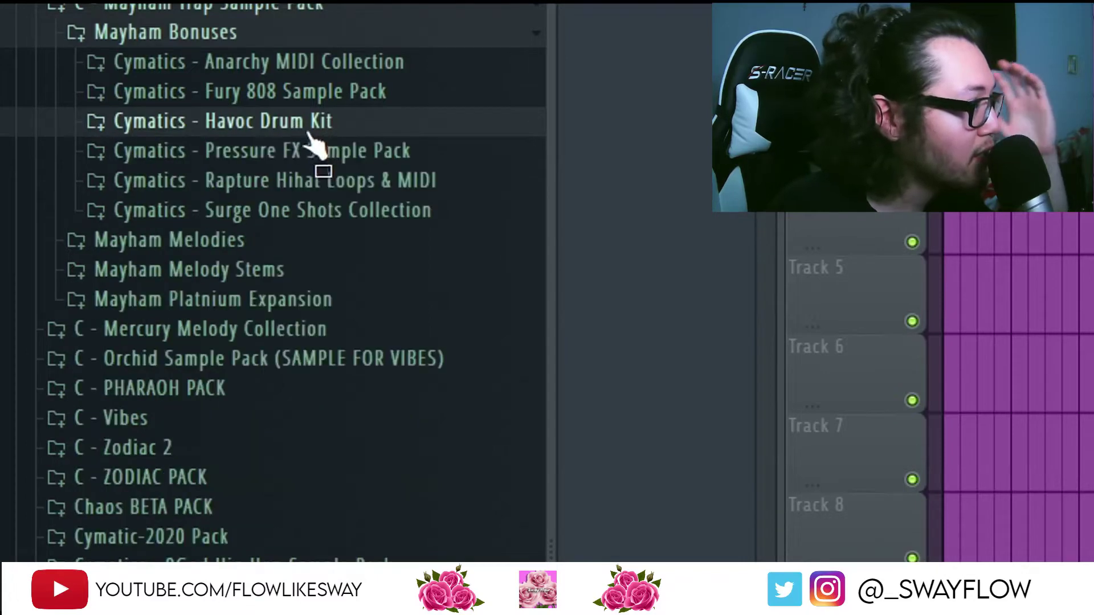
Step: Inspect the Pressure FX Sample Pack folder and the Top Loops subfolder of Rapture Hihat Loops & MIDI
left_click(325, 155)
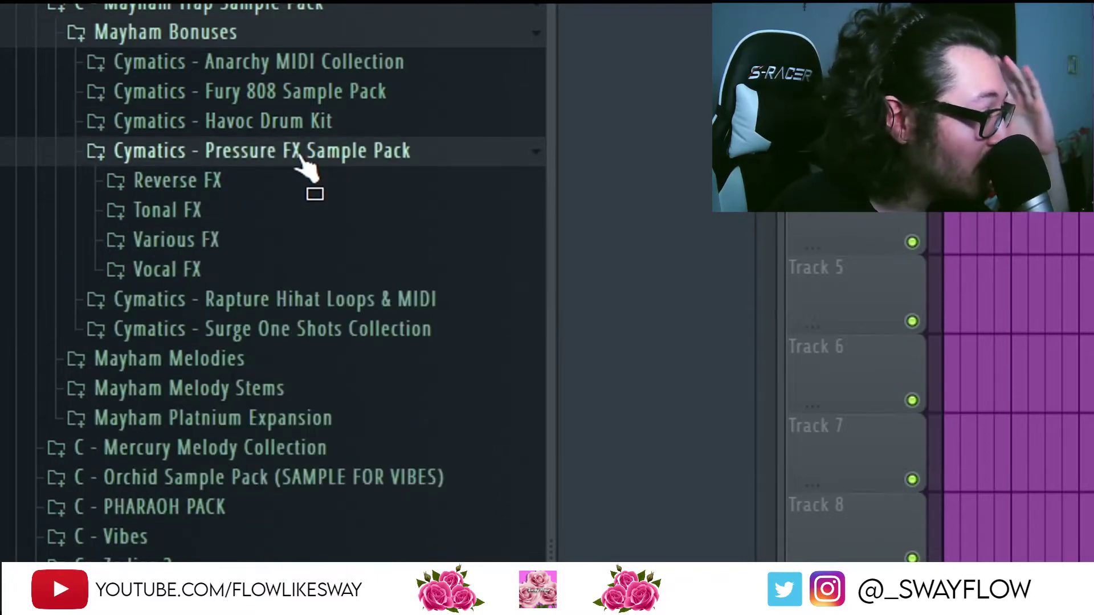
left_click(298, 155)
left_click(316, 182)
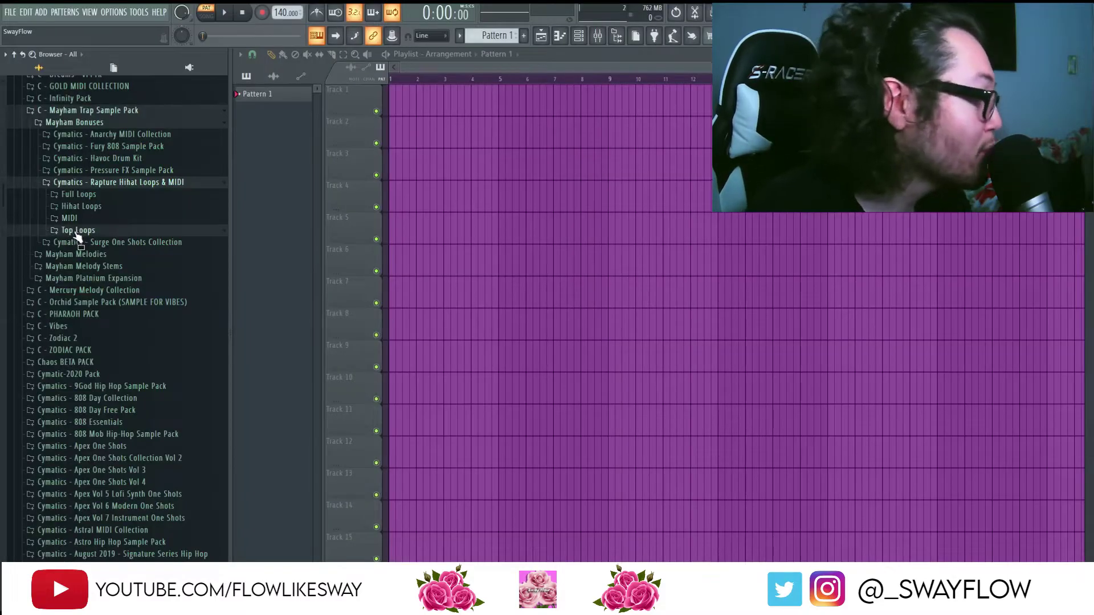
left_click(77, 230)
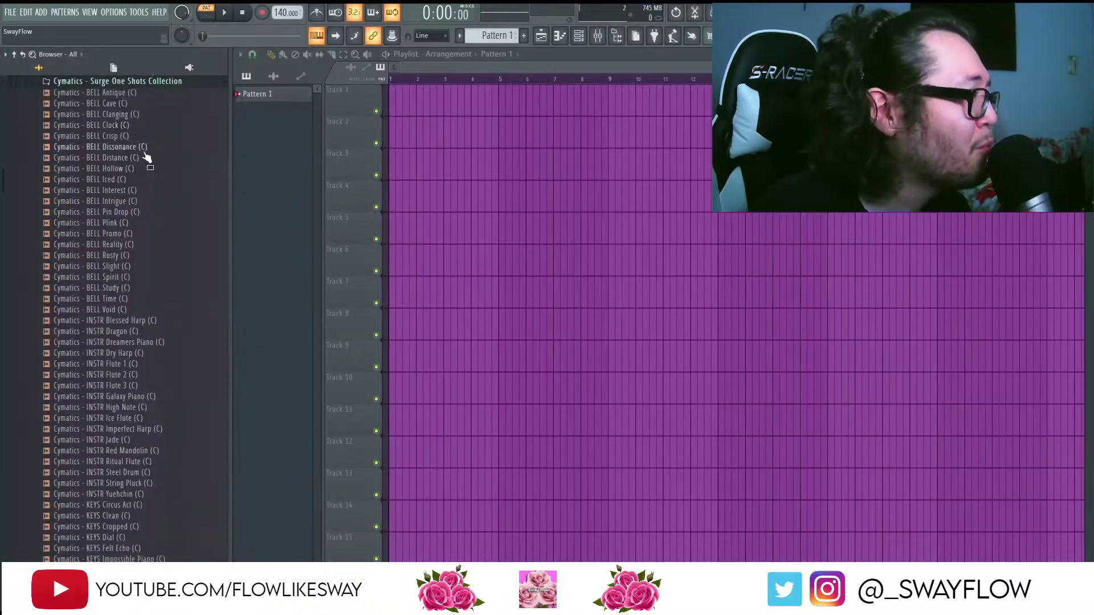
Step: Audition BELL Promo in the Surge One Shots Collection, close that folder and expand the Anarchy MIDI Collection
scroll(154, 177, "up", 4)
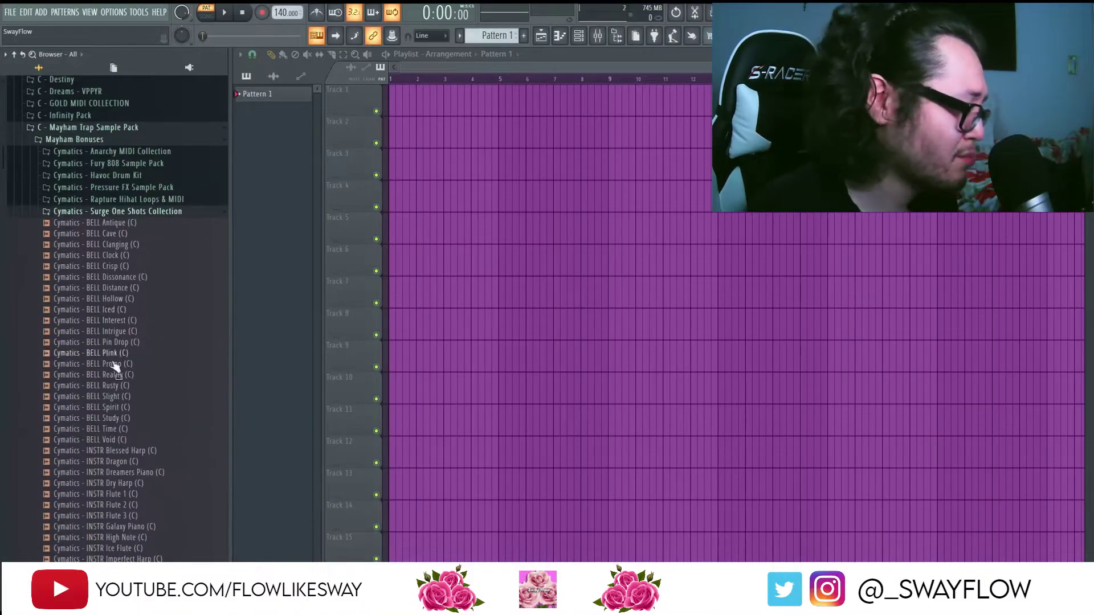
scroll(116, 353, "down", 2)
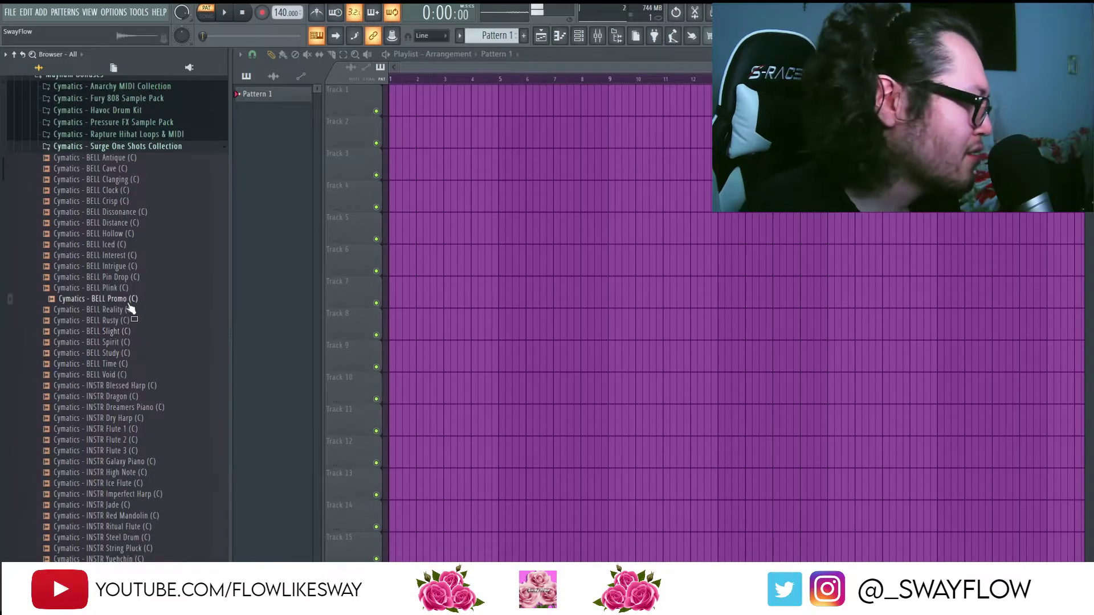
scroll(128, 325, "down", 10)
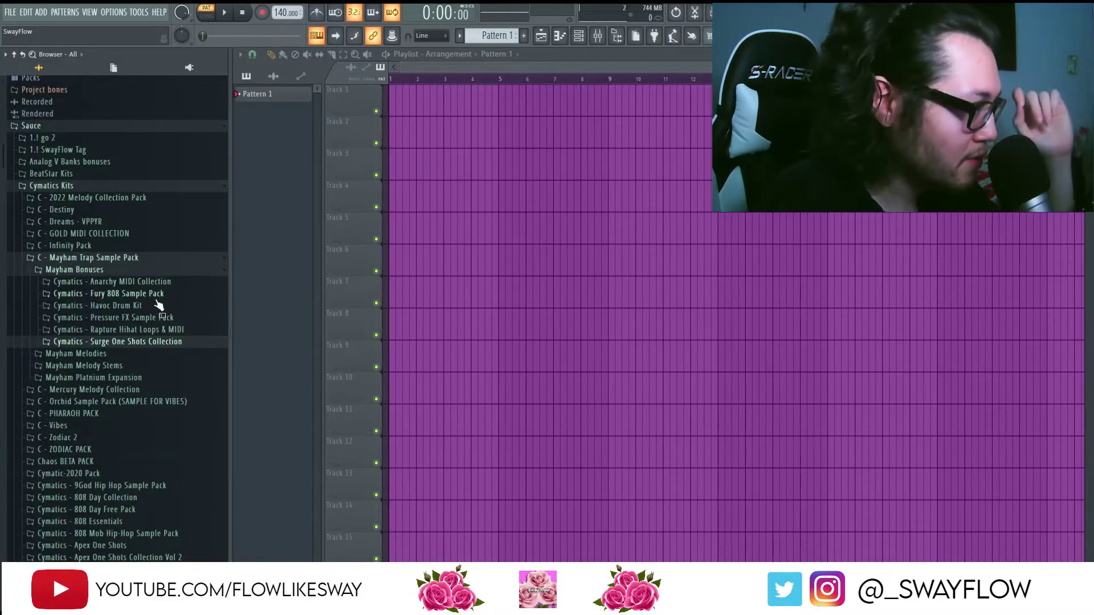
left_click(155, 282)
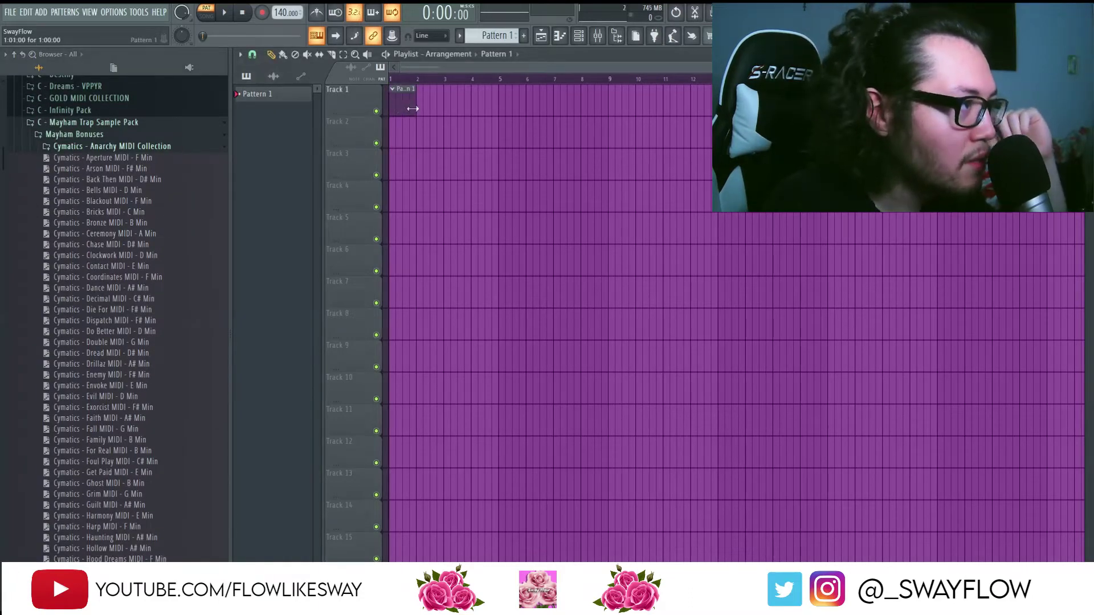
Step: Extend the Pattern 1 clip on Track 1 to about 8 bars and show the channel rack
left_click_drag(413, 108, 607, 101)
key("F6")
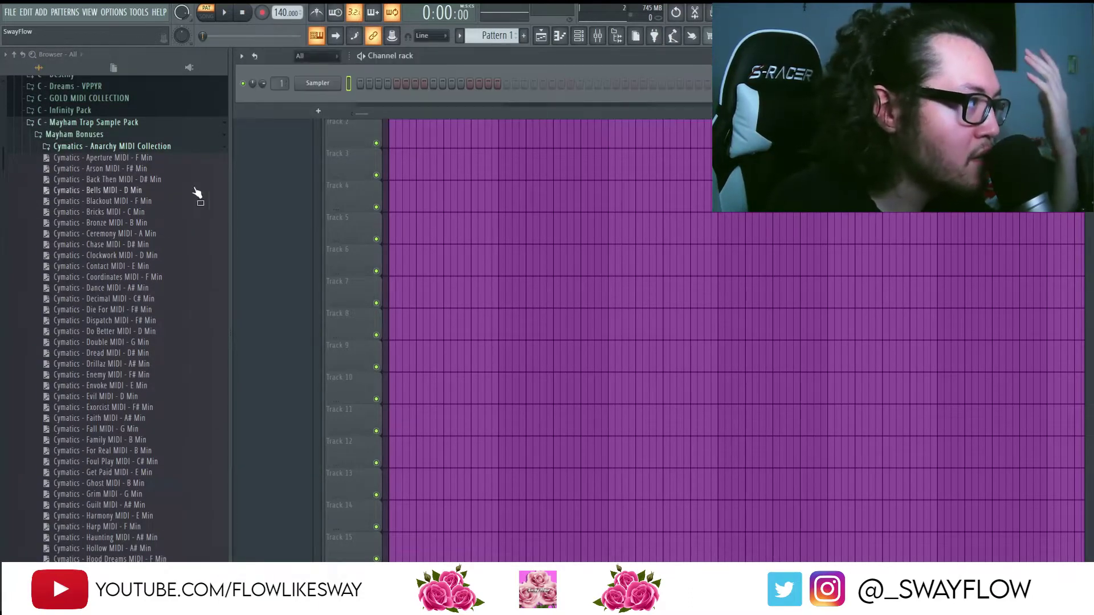
Step: Audition one-shots from the Surge One Shots Collection, including INSTR Dreamers Piano, LEAD Drowned Saw and SYNTH Portal
left_click(153, 146)
scroll(146, 150, "down", 2)
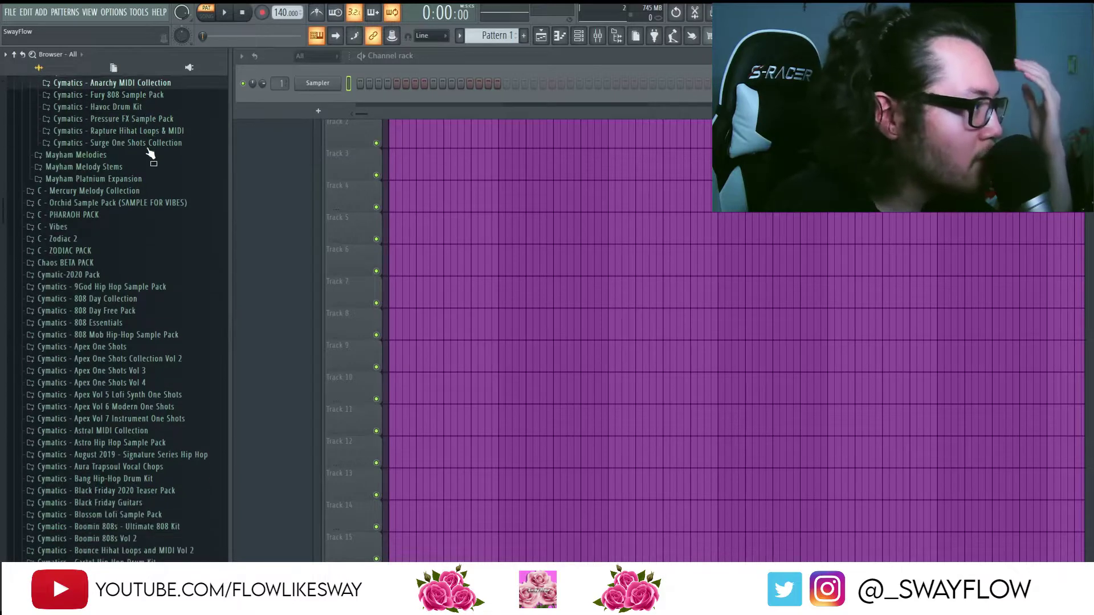
left_click(112, 143)
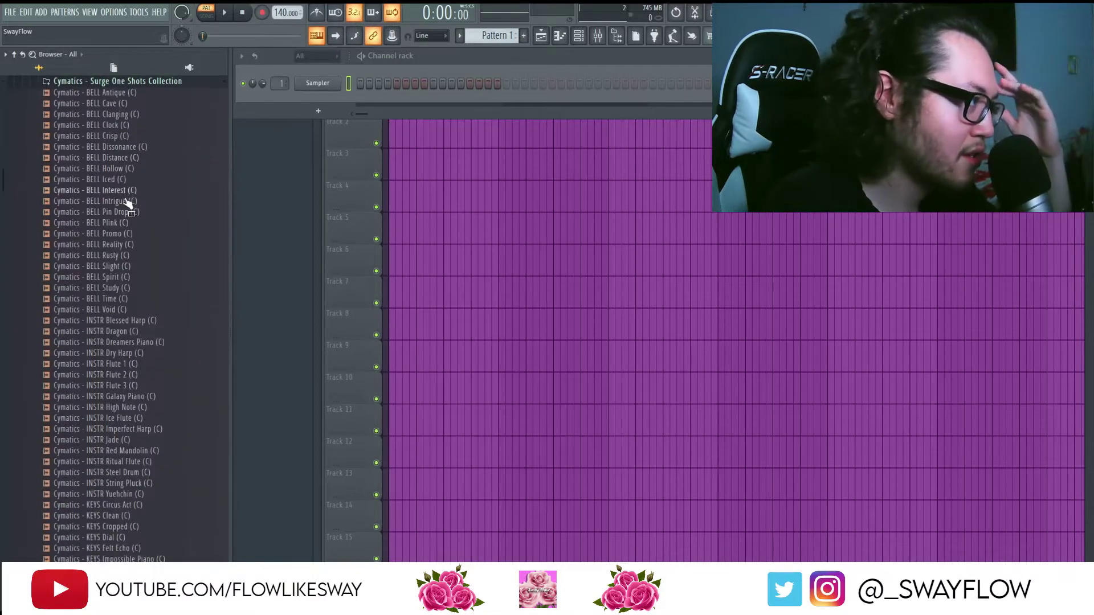
scroll(123, 200, "down", 3)
scroll(128, 239, "down", 10)
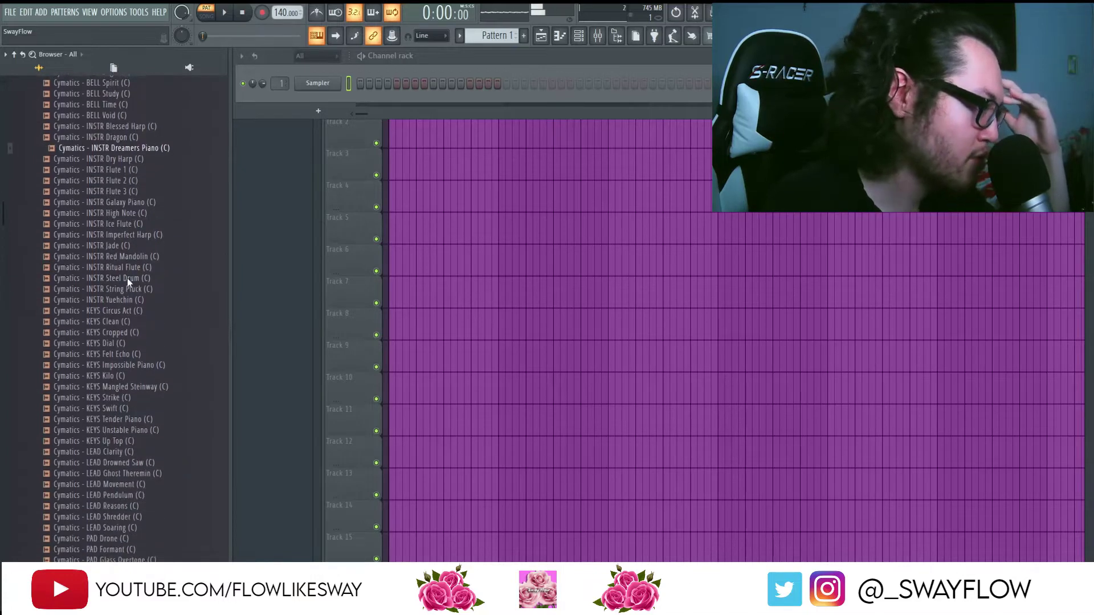
scroll(140, 314, "down", 10)
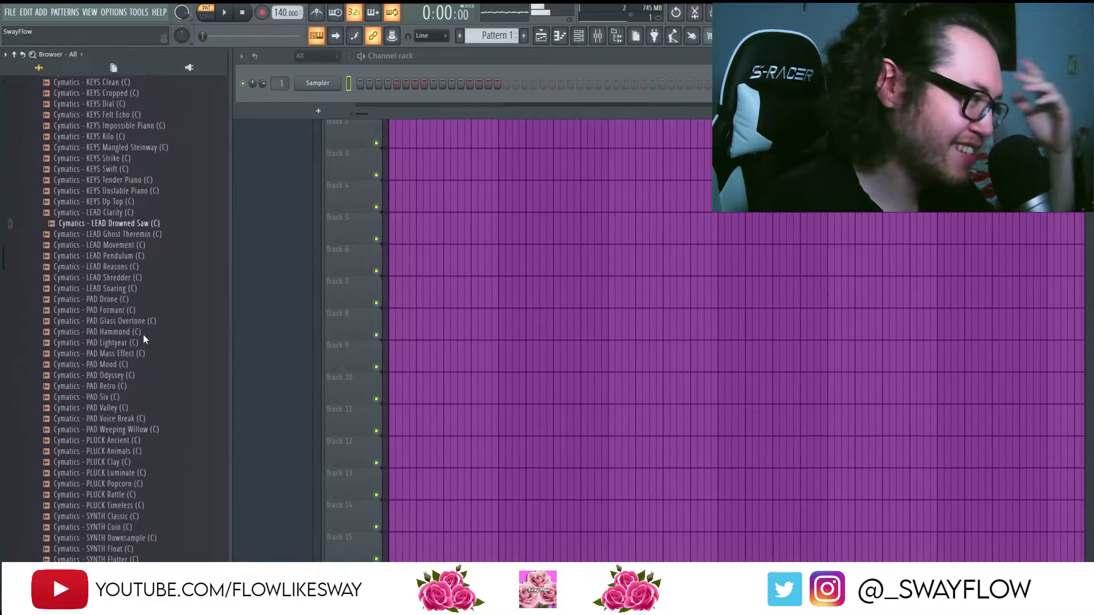
scroll(136, 336, "down", 3)
scroll(125, 341, "up", 8)
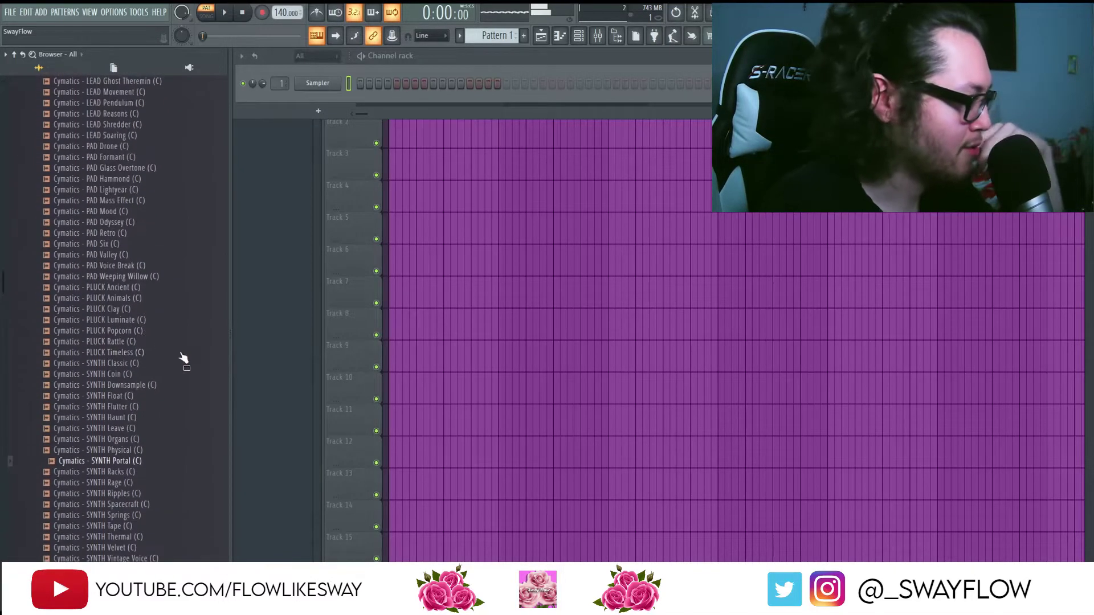
Step: Load the INSTR Yuehchin one-shot into the channel rack and reopen the Anarchy MIDI Collection folder
left_click_drag(113, 336, 115, 339)
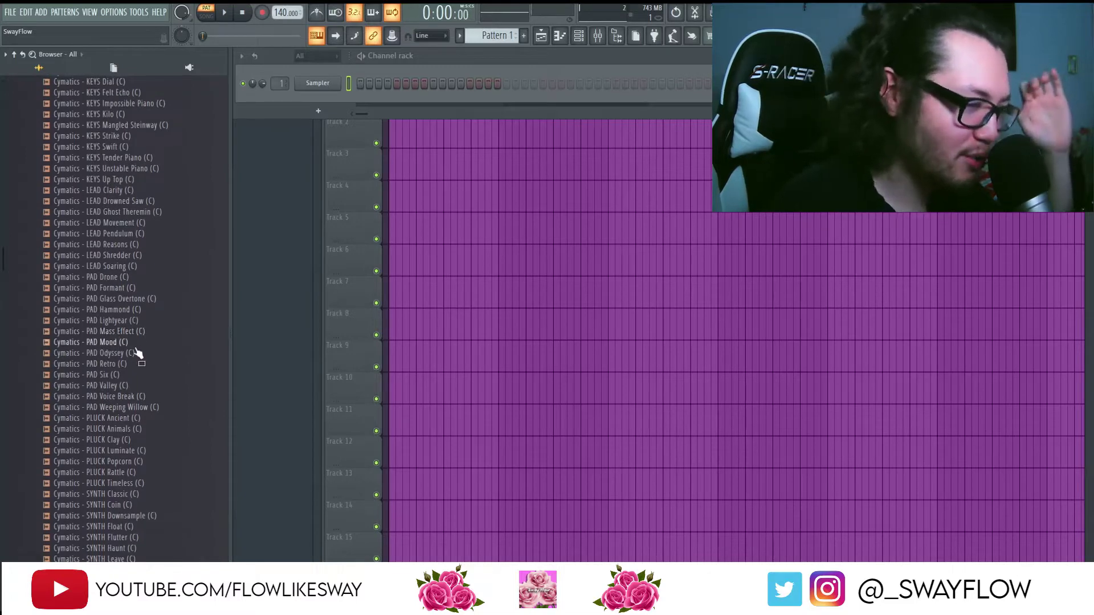
scroll(133, 359, "up", 8)
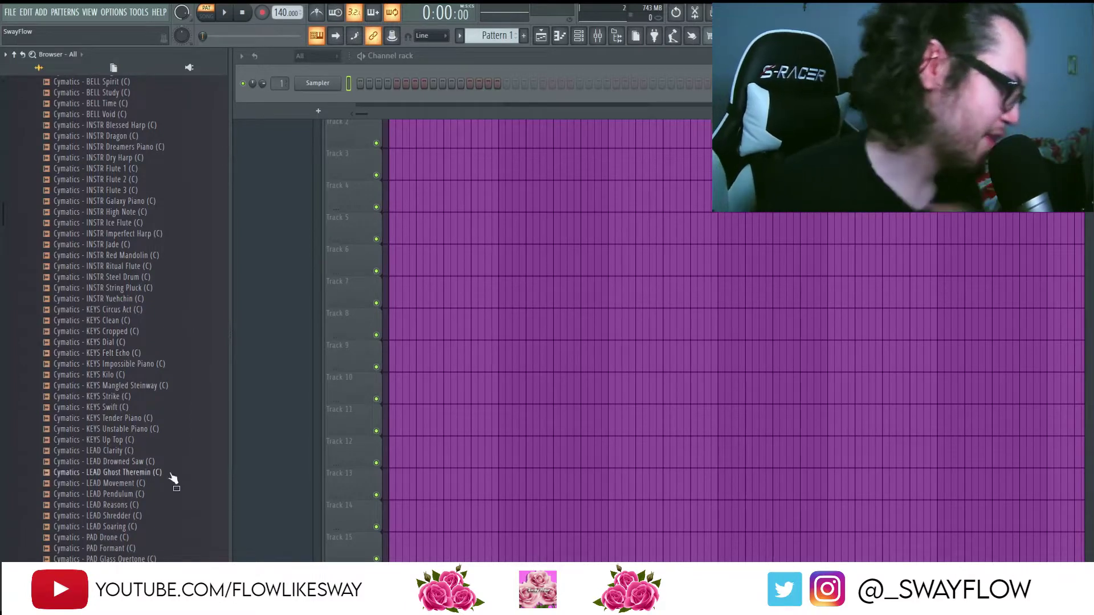
scroll(183, 399, "up", 8)
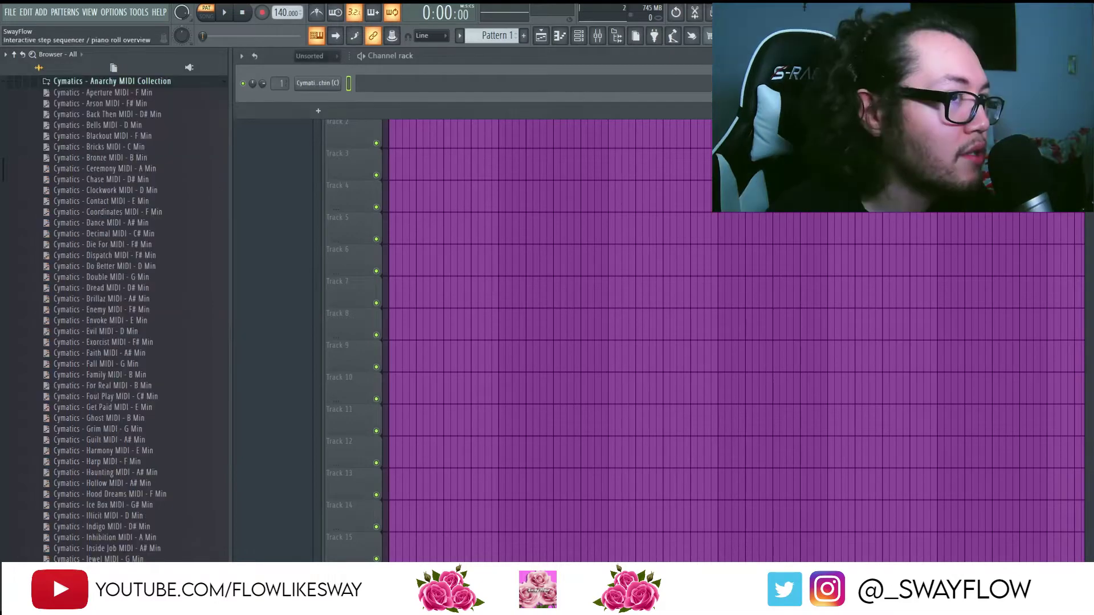
Step: Load the Dread MIDI - D# Min file into the INSTR Yuehchin channel and play it in the piano roll
left_click_drag(419, 83, 420, 85)
key("space")
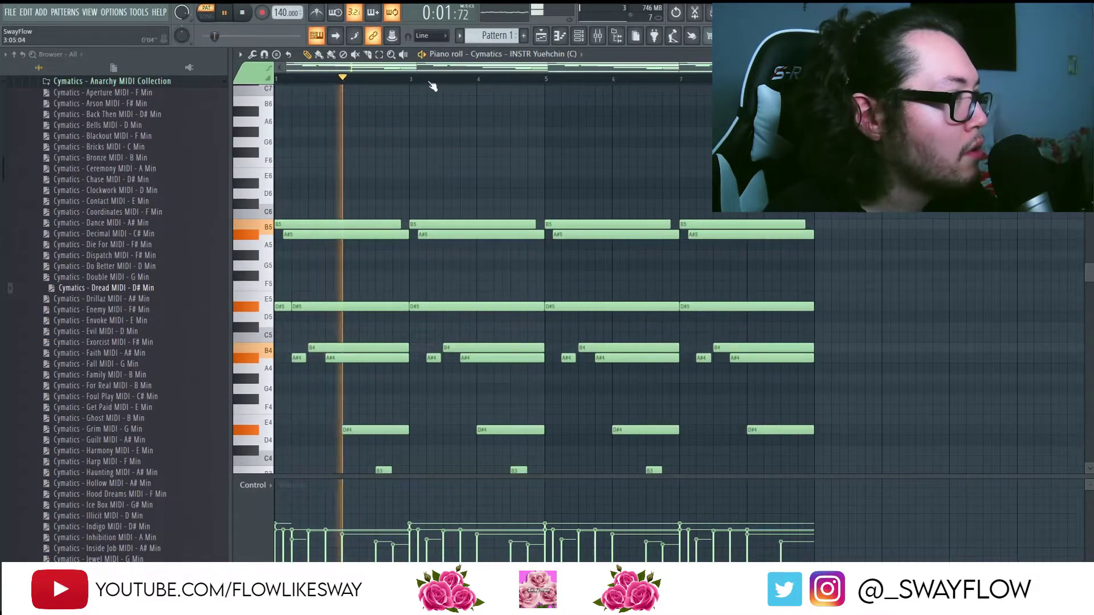
scroll(436, 163, "down", 5)
scroll(455, 160, "up", 1)
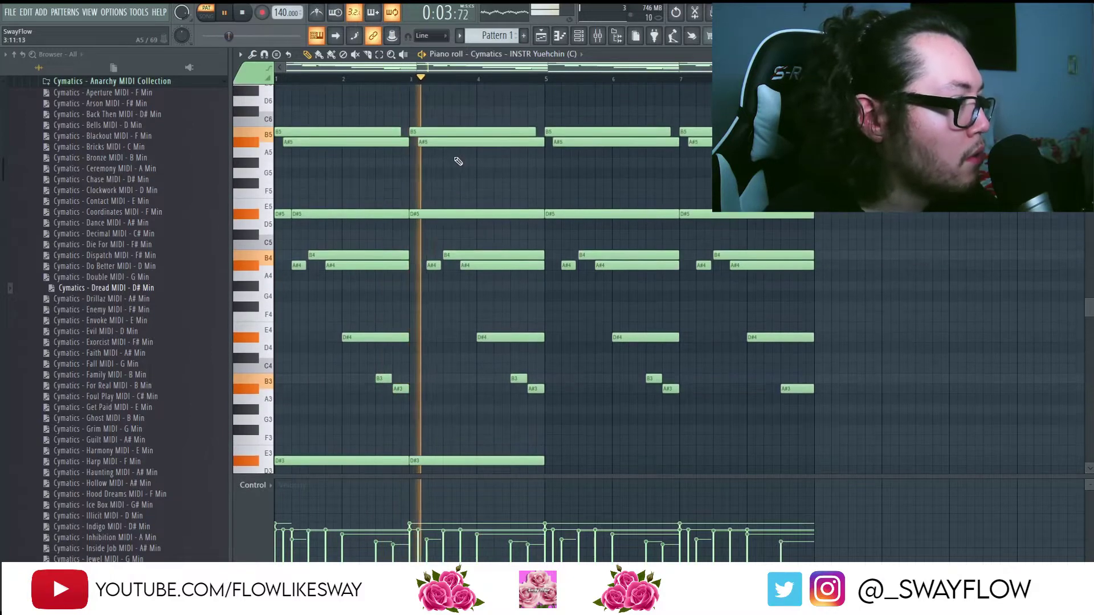
Step: Set the INSTR Yuehchin sampler's time stretching mode to Stretch
left_click(579, 36)
left_click(341, 83)
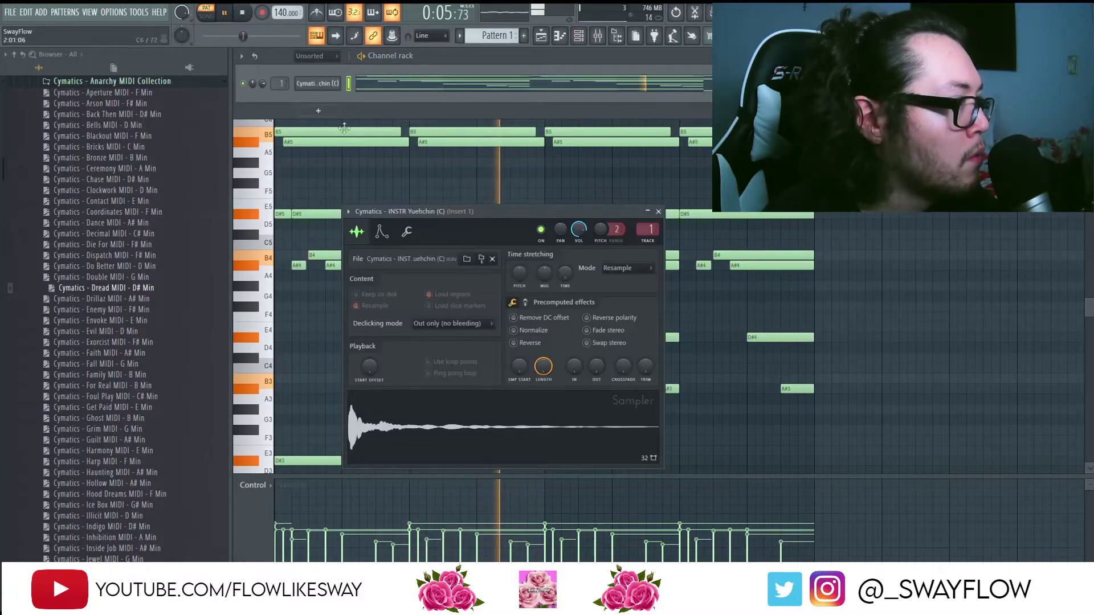
left_click(620, 275)
left_click(613, 296)
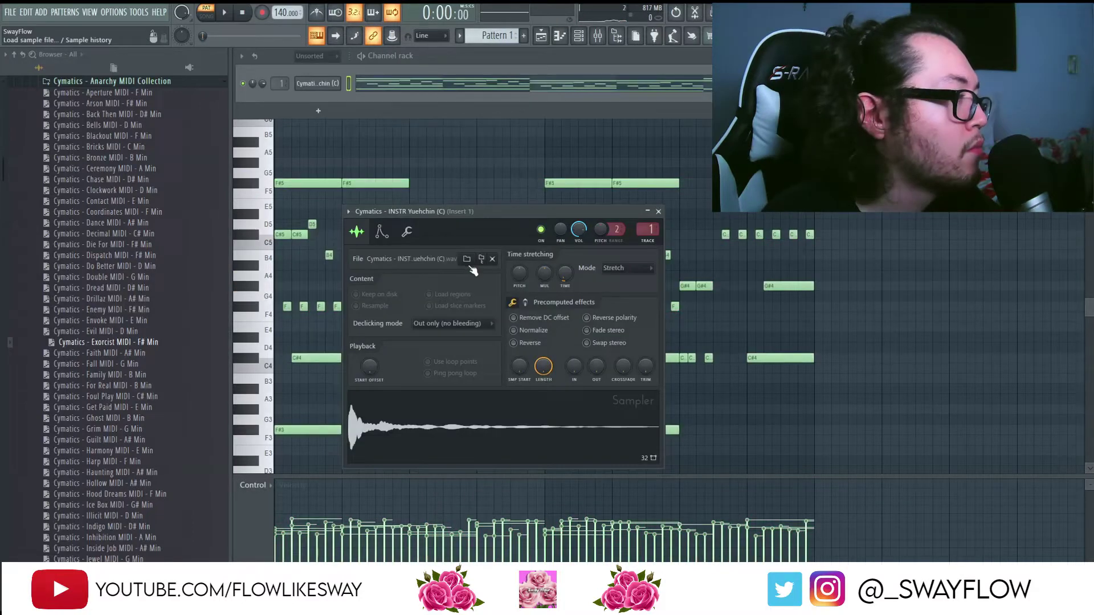
Step: Load the LEAD Clarity one-shot into the sampler and adjust its channel volume to 54%, opening its volume envelope
scroll(137, 403, "down", 10)
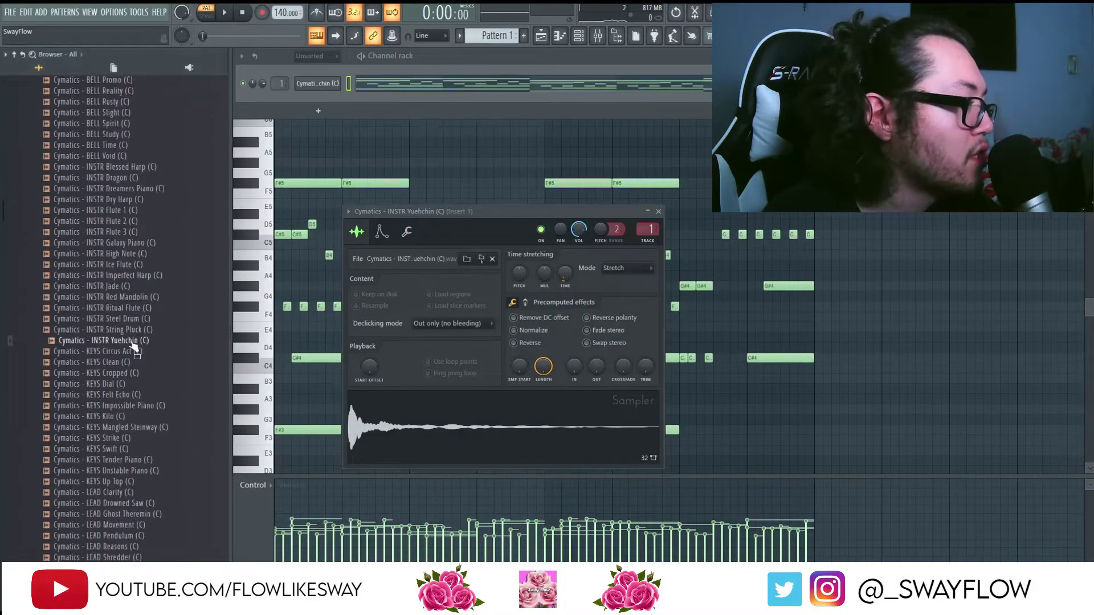
key("space")
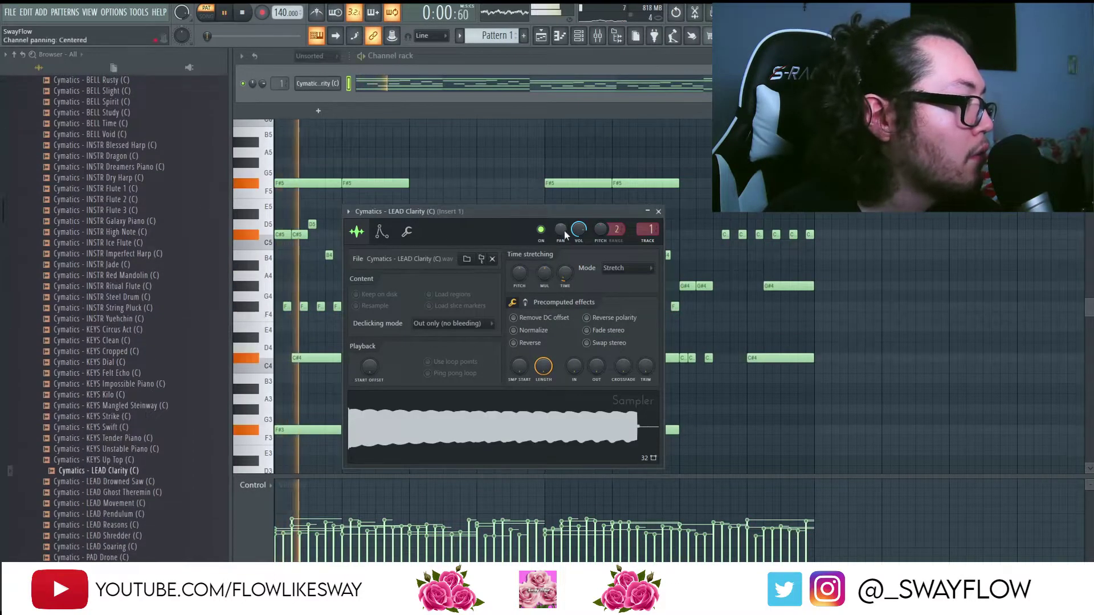
left_click_drag(578, 230, 578, 240)
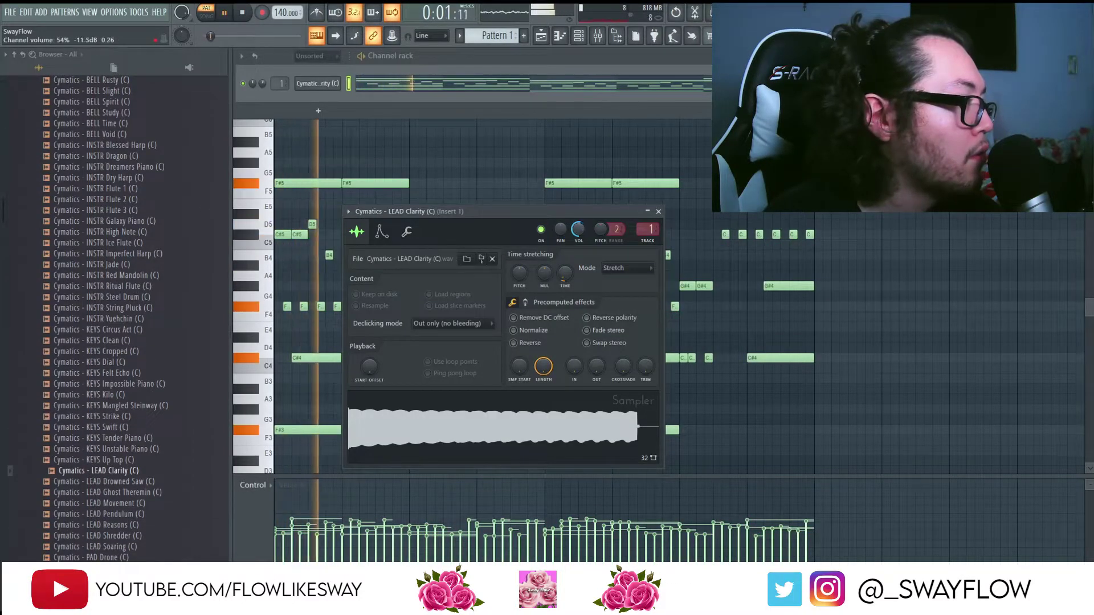
left_click(382, 231)
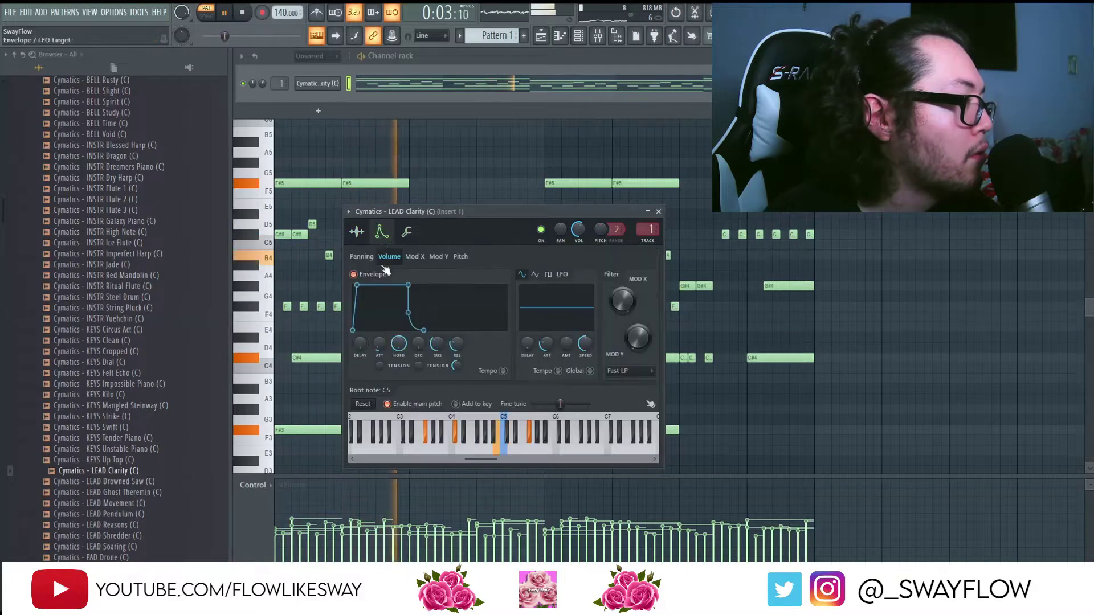
Step: Load the Ice Box MIDI - G# Min file from the Anarchy MIDI Collection into the LEAD Clarity channel and play it
scroll(207, 228, "up", 8)
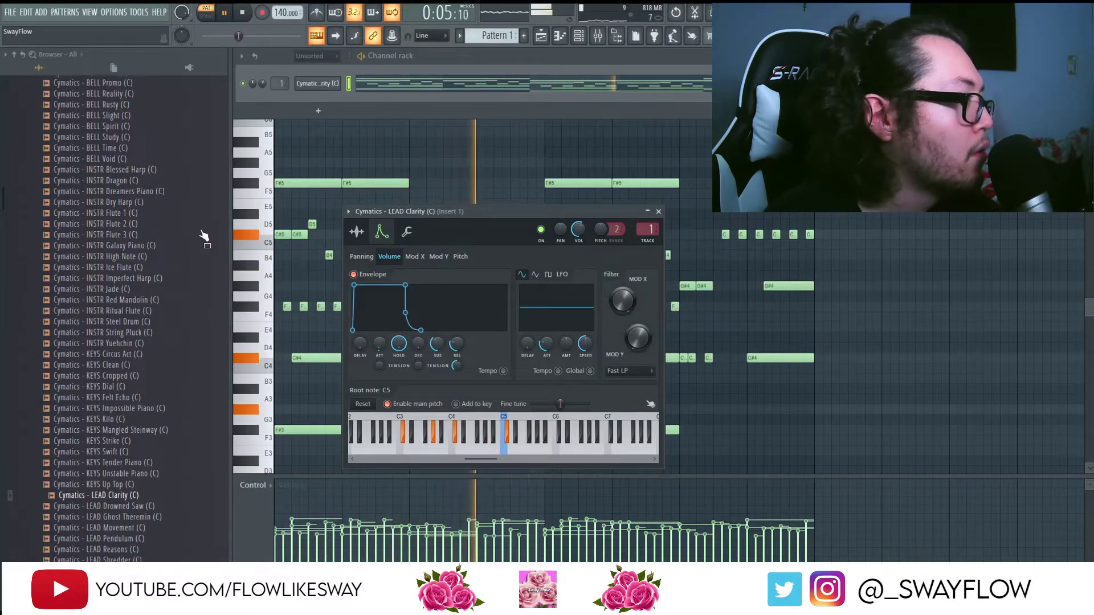
left_click(127, 107)
key("space")
scroll(108, 315, "down", 6)
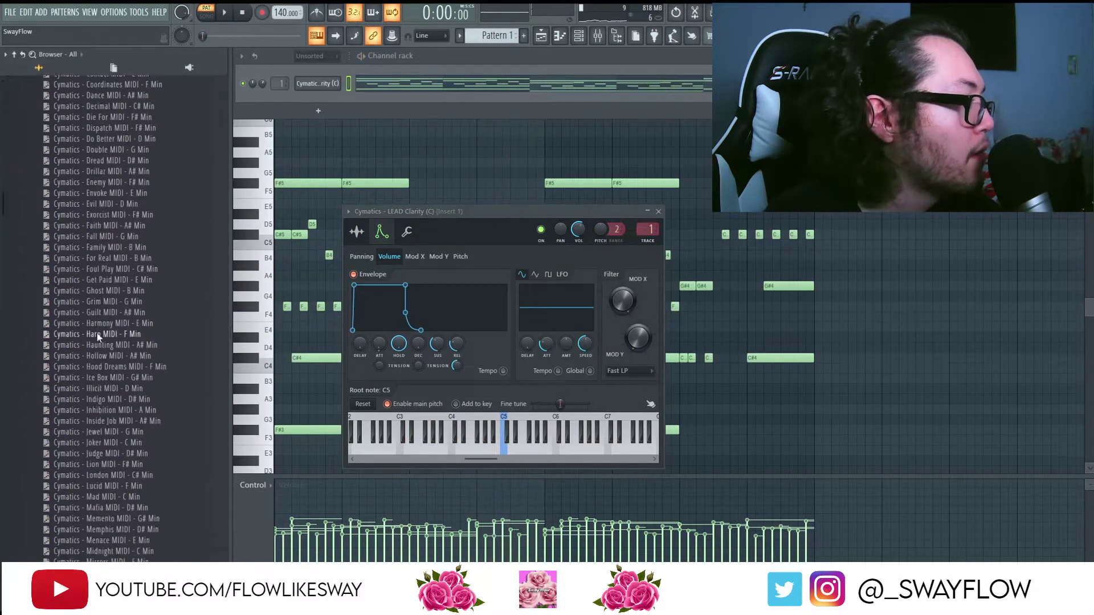
left_click_drag(462, 174, 463, 177)
key("space")
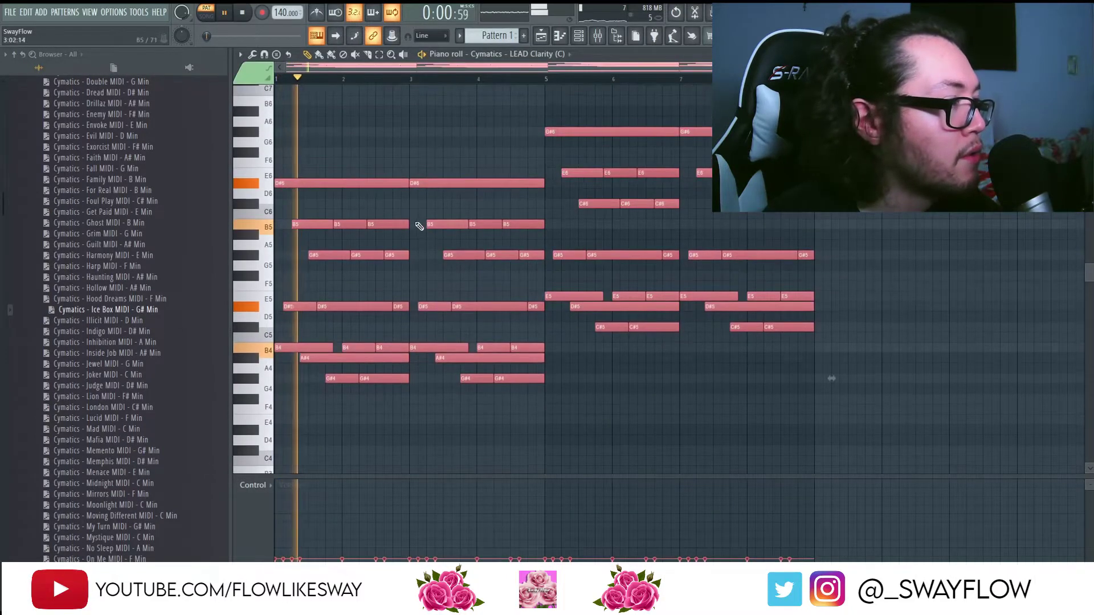
Step: Transpose the whole Ice Box melody down 14 semitones in the piano roll and replay it
key("space")
left_click_drag(344, 227, 276, 371)
key("space")
scroll(357, 323, "down", 4)
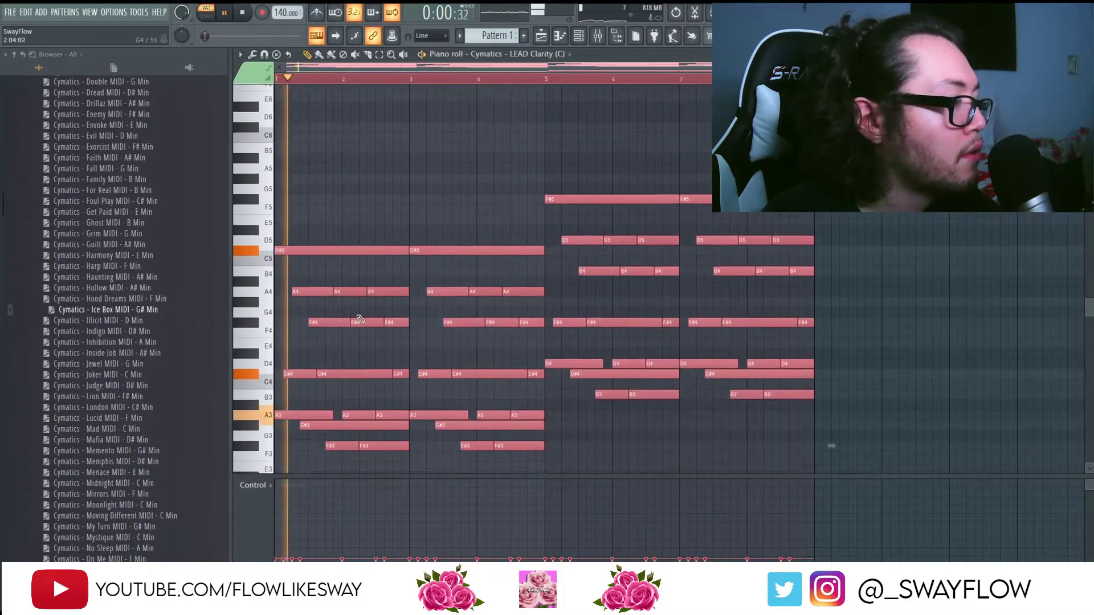
Step: Load the Inhibition MIDI - A Min file into the LEAD Clarity piano roll and play it
left_click_drag(150, 343, 393, 346)
key("space")
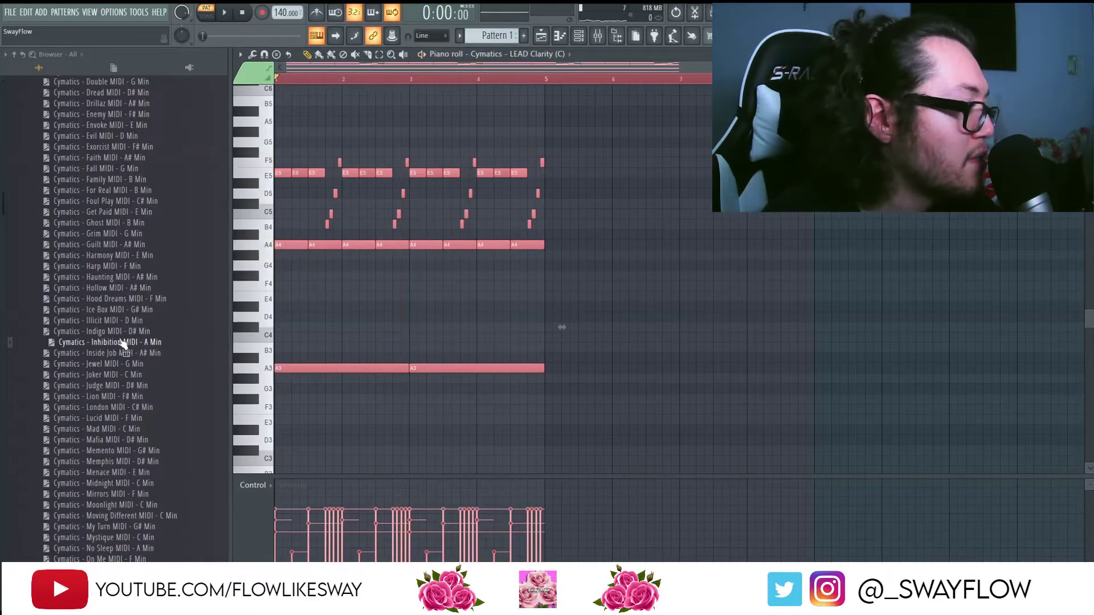
key("space")
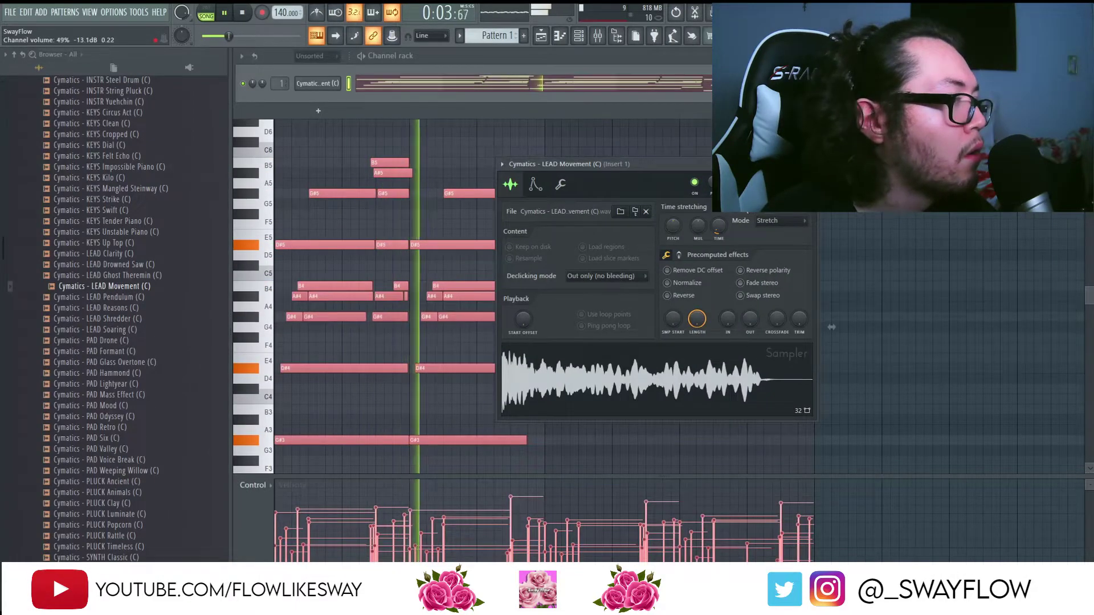
Step: Transpose all notes of the LEAD Movement melody down 7 semitones and replay it from the start
left_click(439, 166)
key("ctrl+a")
left_click_drag(314, 194, 314, 266)
scroll(364, 248, "down", 4)
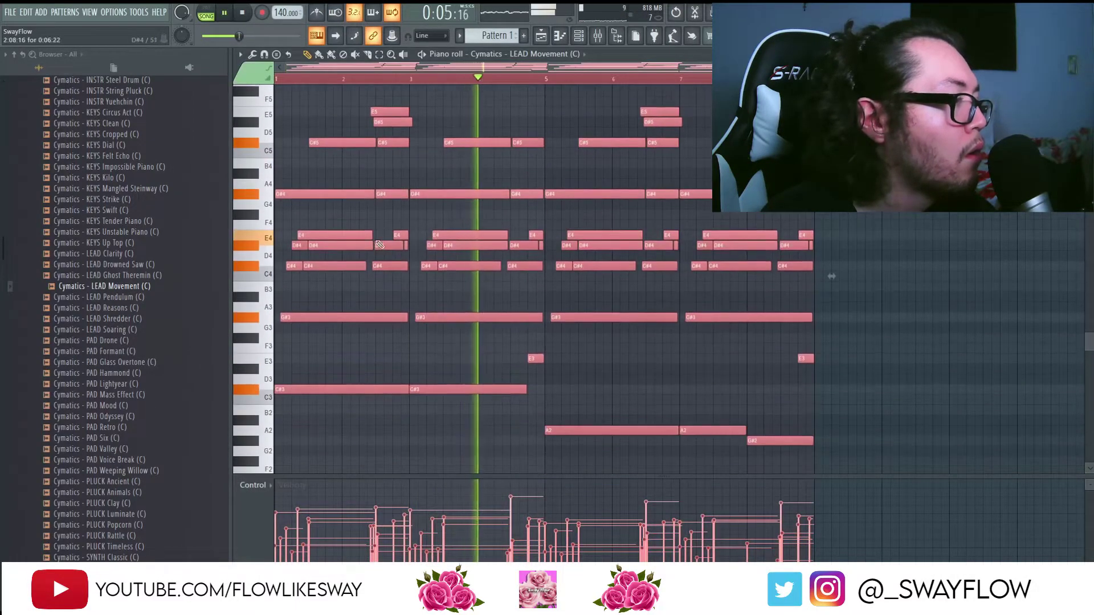
key("space")
key("space")
scroll(461, 176, "up", 2)
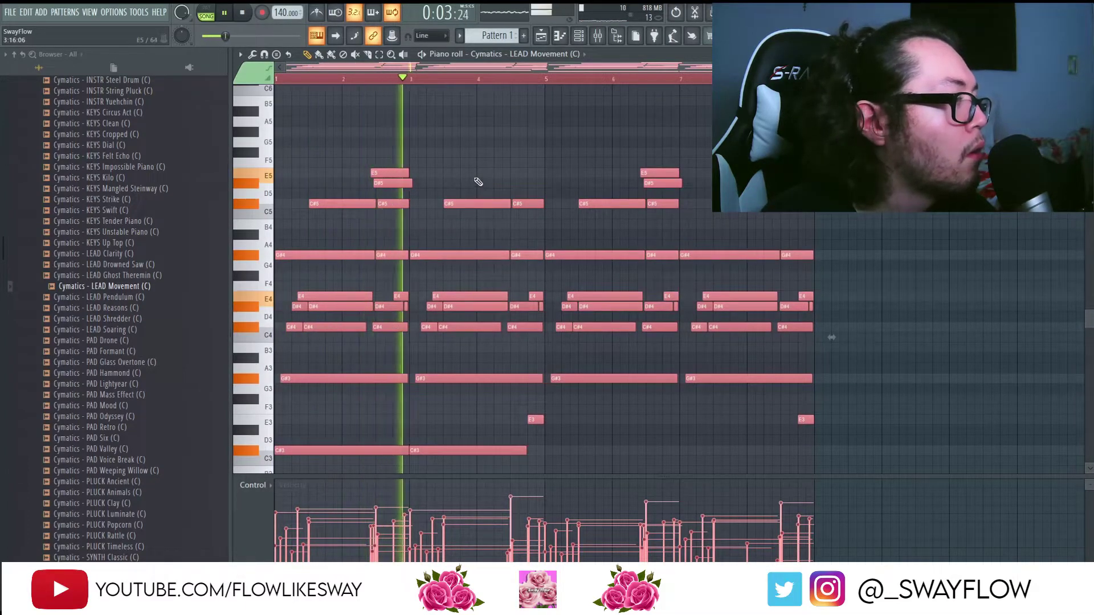
scroll(522, 170, "down", 2)
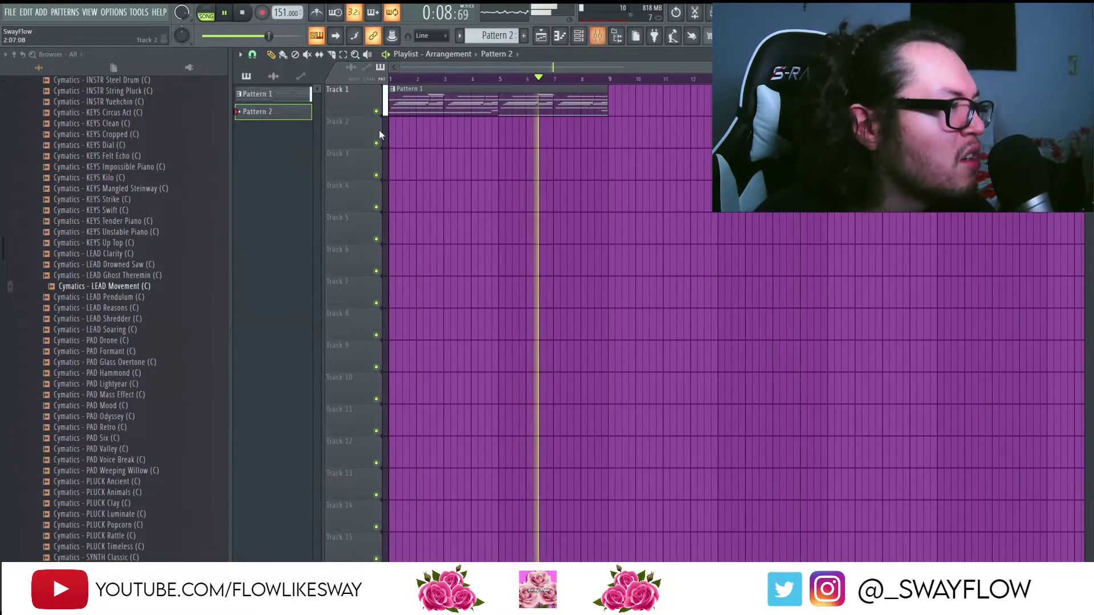
Step: Open the mixer and access one of the lower effect slots on the melody's Insert 1 track
scroll(207, 196, "up", 5)
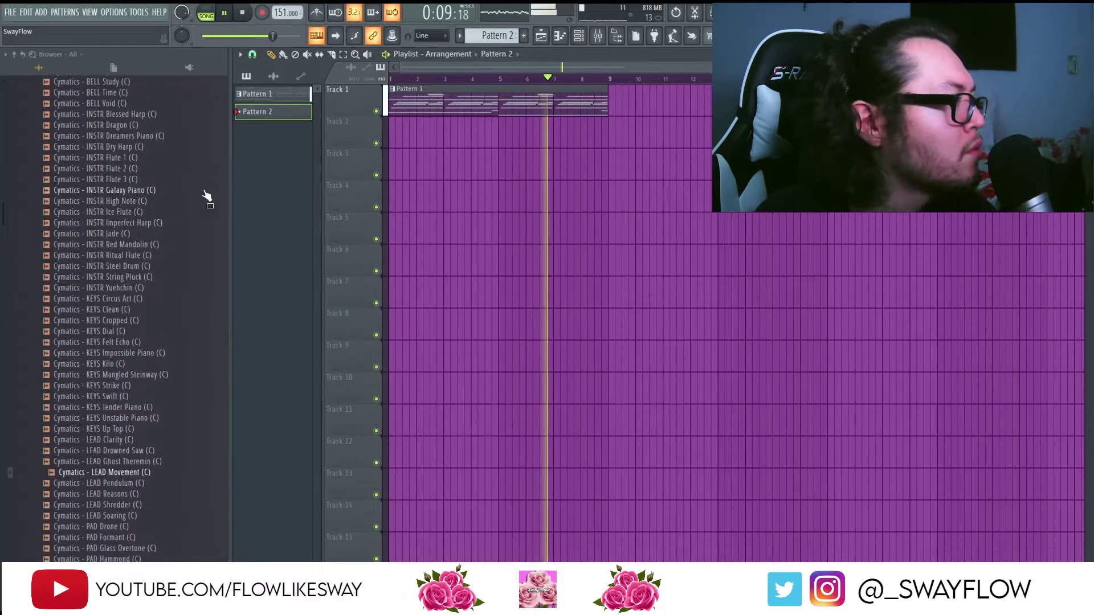
left_click(598, 35)
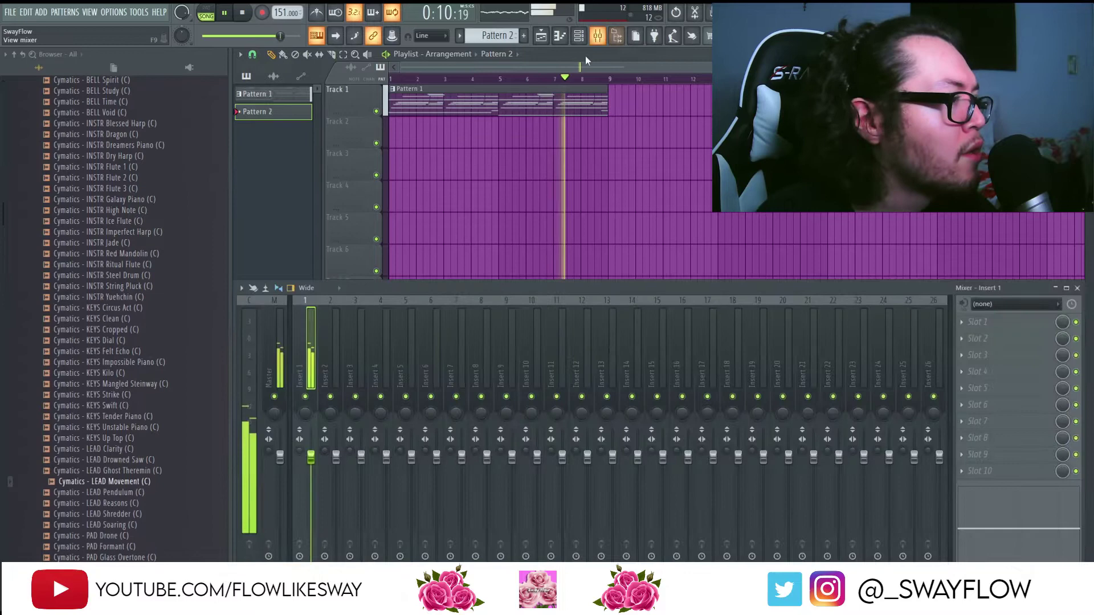
left_click(966, 445)
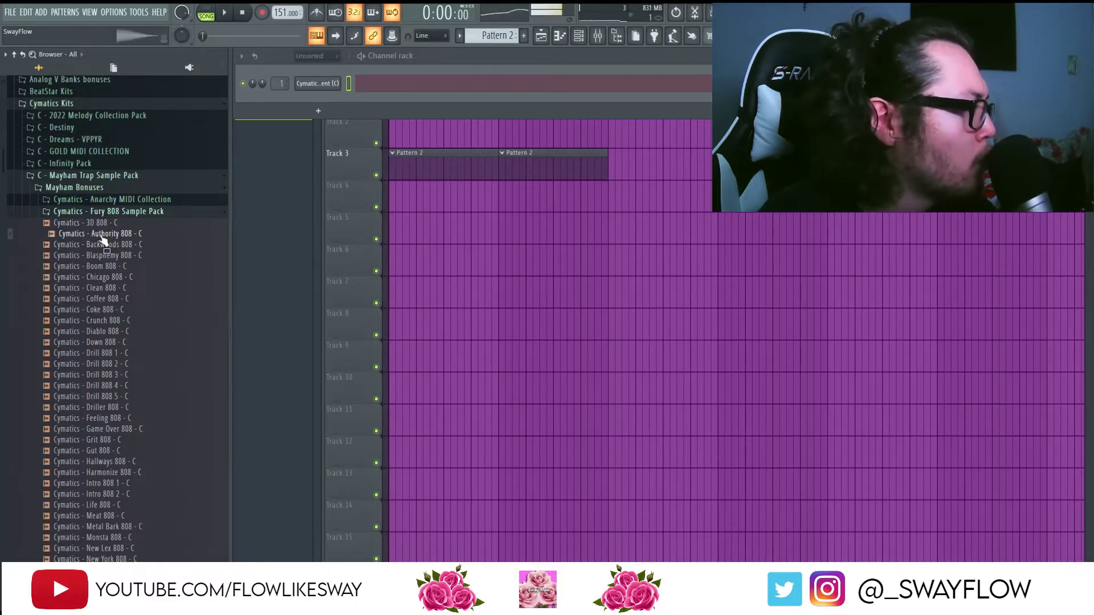
Step: Load the Blasphemy 808 into the channel rack and make its F5 and C#5 bass notes legato in Pattern 2
left_click_drag(257, 149, 323, 113)
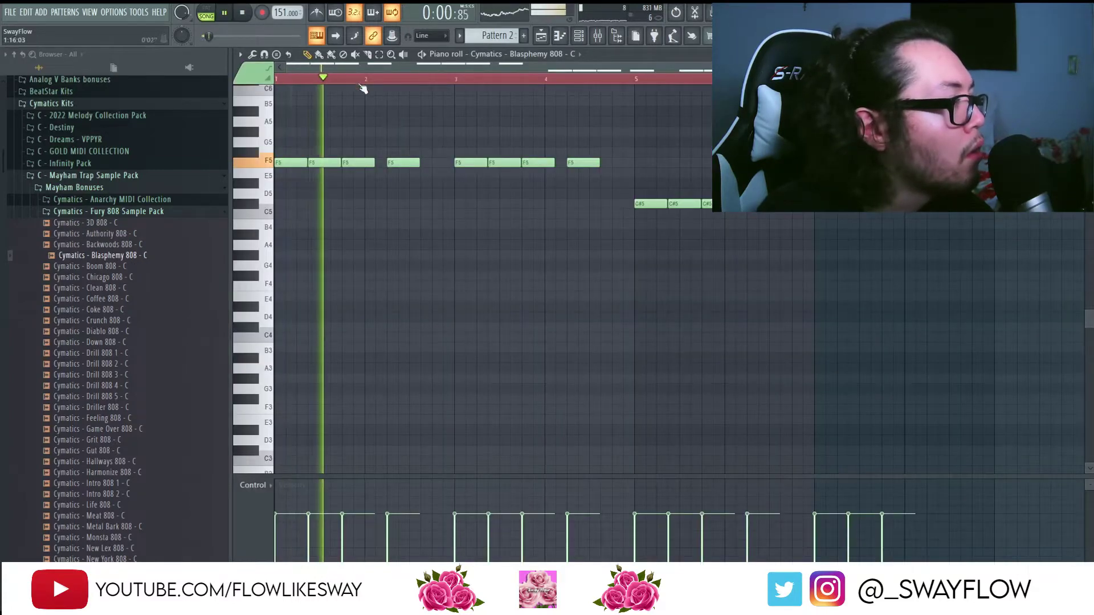
scroll(365, 69, "right", 3)
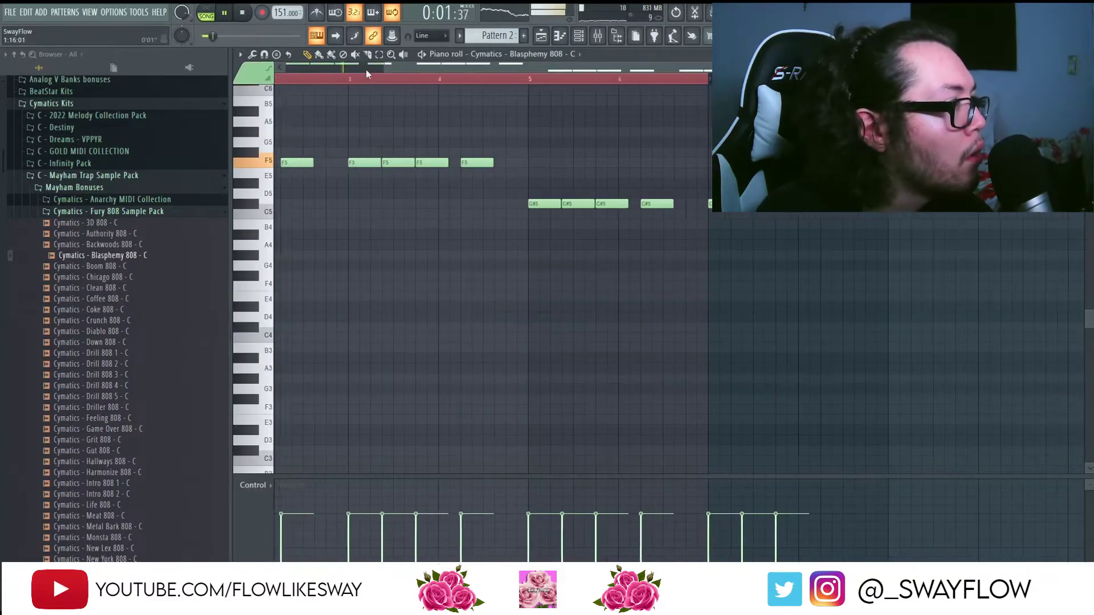
scroll(337, 92, "down", 3)
key("ctrl+a")
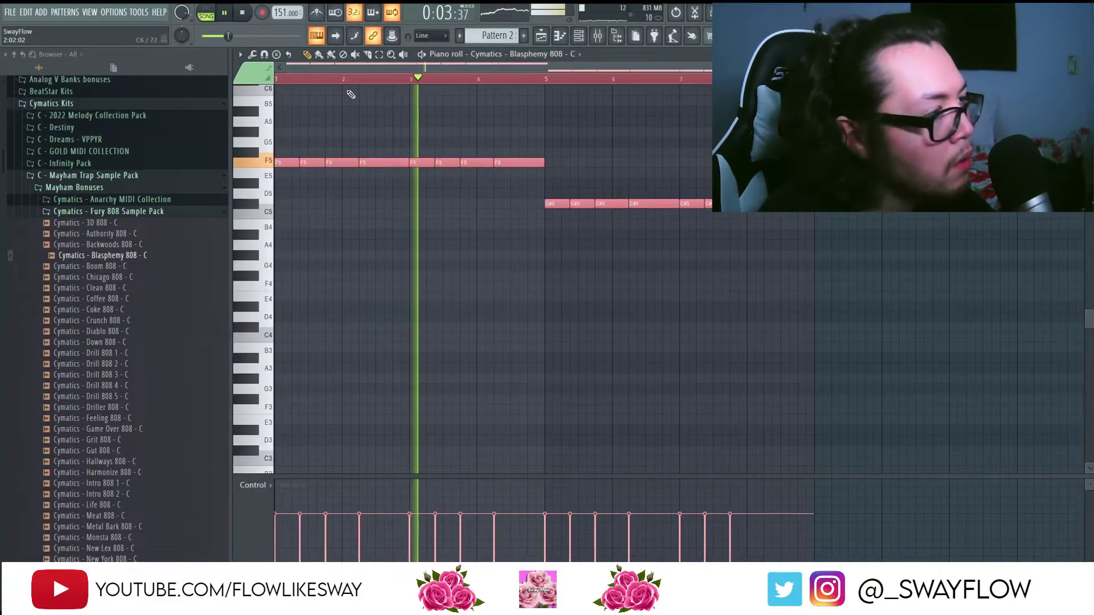
scroll(484, 160, "up", 2)
key("ctrl+l")
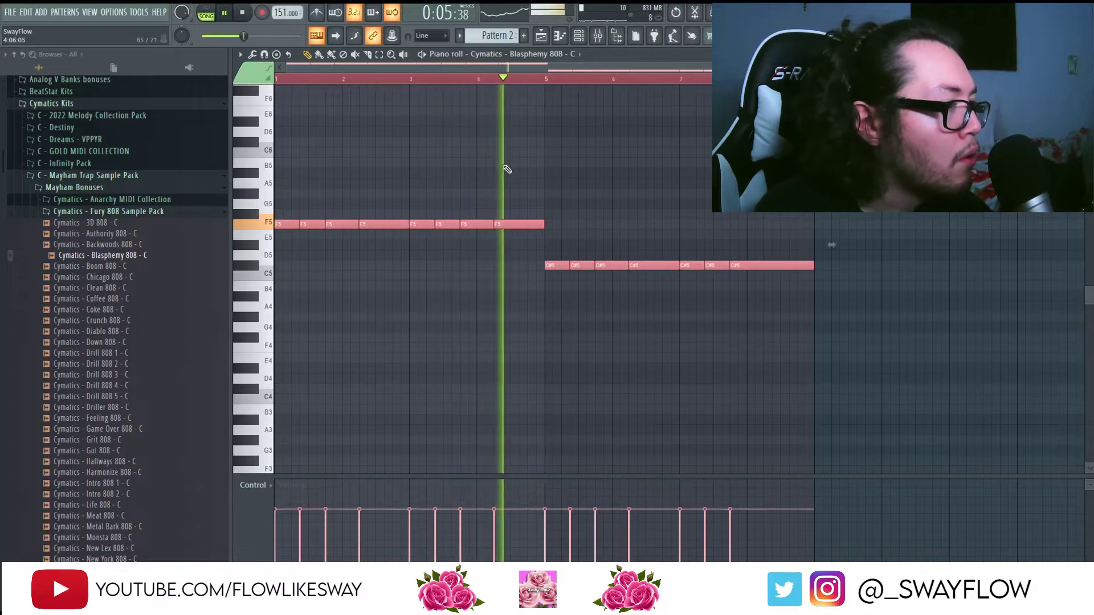
key("ctrl+d")
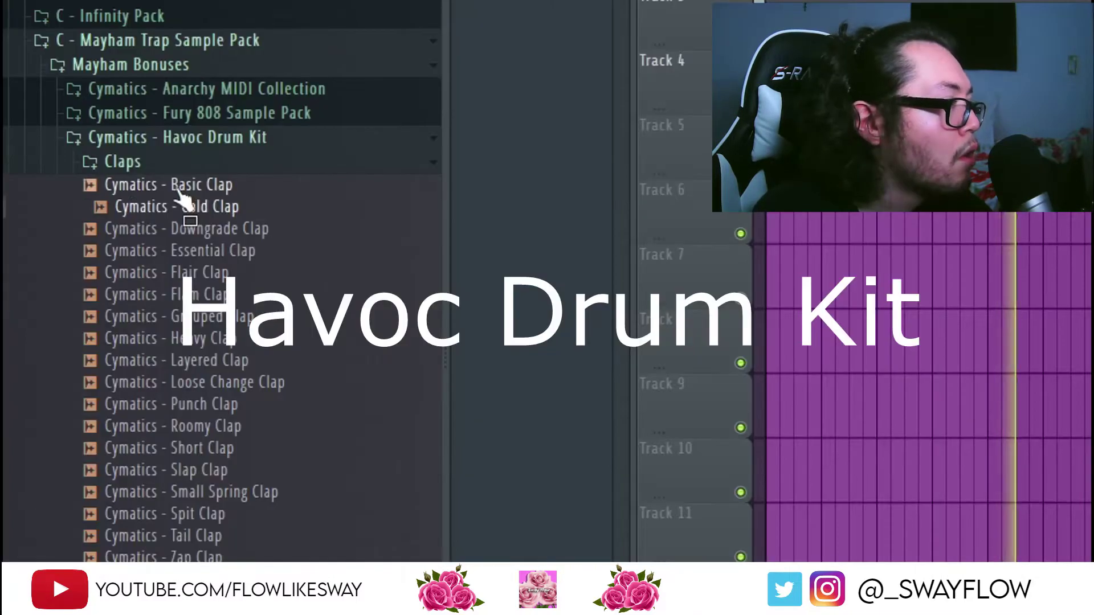
Step: Add a clap from the Havoc Drum Kit's Claps folder to the channel rack
left_click_drag(139, 212, 488, 68)
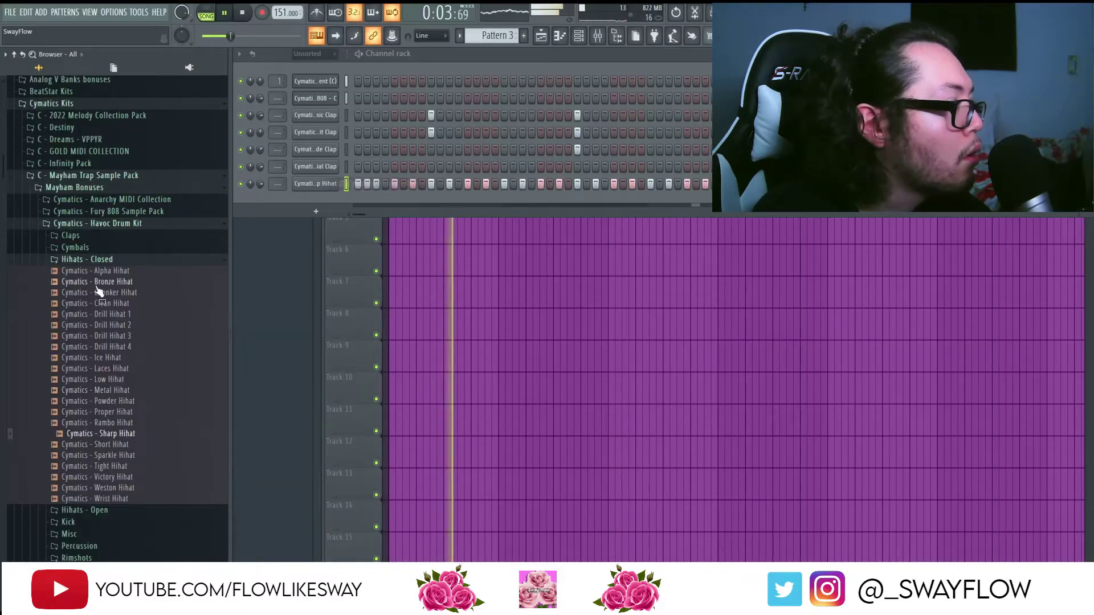
Step: Add the Alpha Hihat to the channel rack filled every four steps, and add a Sharp Hihat hit on step 34
left_click_drag(100, 271, 319, 203)
key("space")
right_click(333, 201)
left_click(472, 250)
key("space")
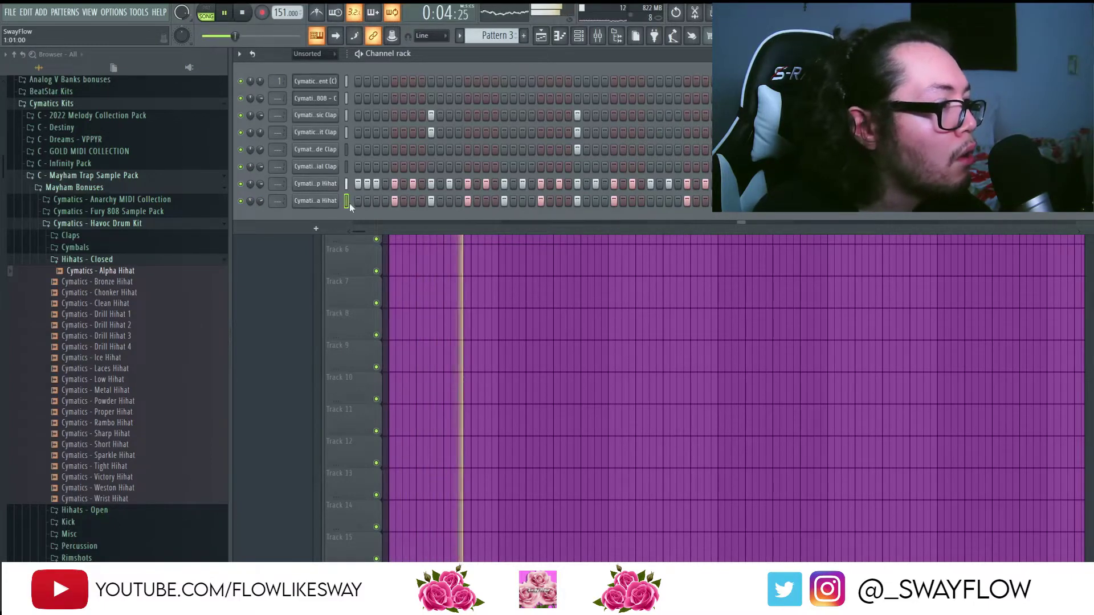
left_click(659, 183)
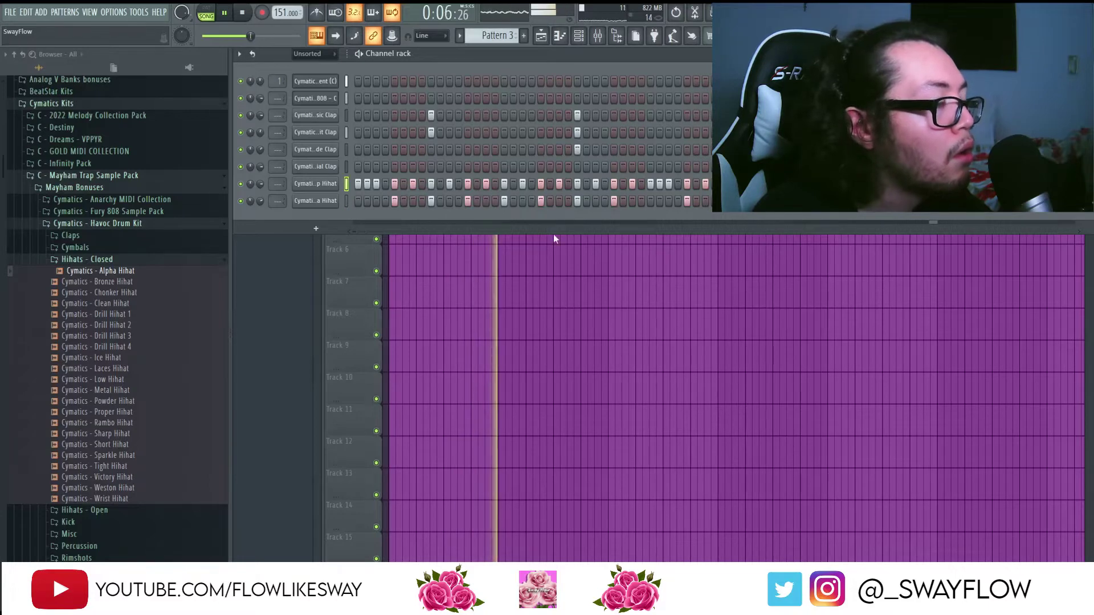
Step: Audition closed hihats, add the Clean Hihat to the channel rack and place hits on steps 15, 19, 47 and 51
left_click(122, 283)
left_click(124, 292)
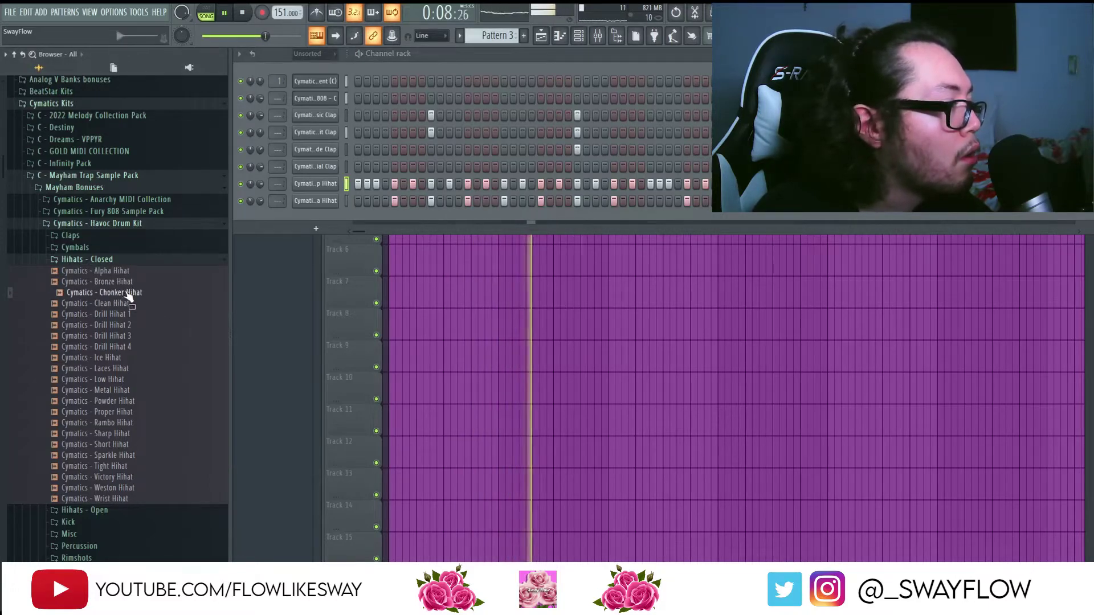
left_click(128, 304)
left_click_drag(128, 306, 325, 221)
left_click(485, 218)
left_click(522, 218)
left_click(778, 218)
left_click(814, 218)
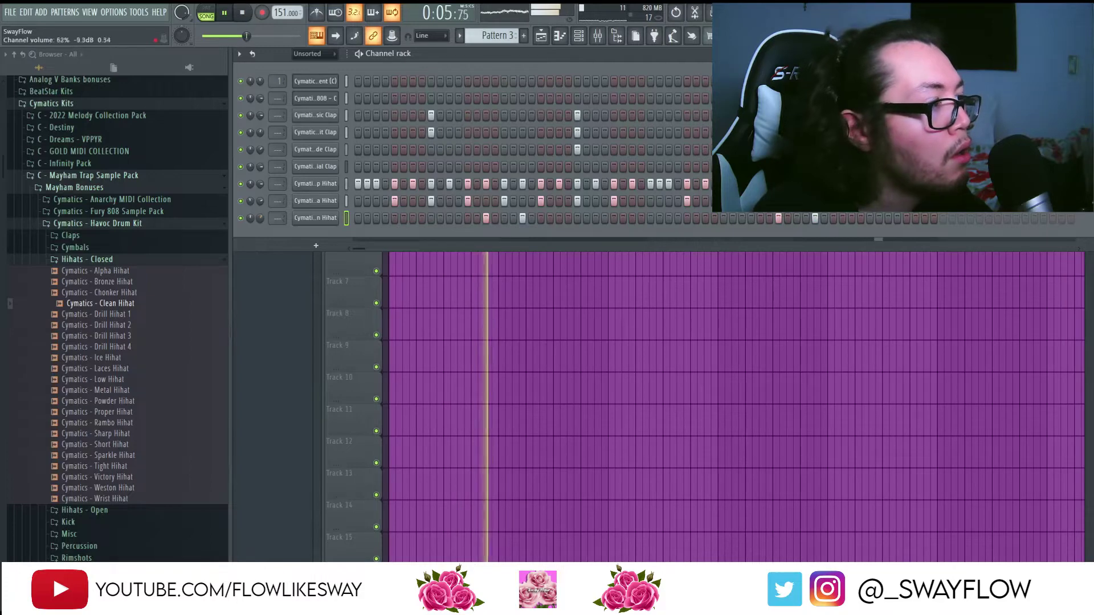
Step: Add the Backwoods Snare (G#) with hits on steps 9 and 25, and swap its sample for the Go To Snare (D#)
left_click(108, 259)
left_click(85, 331)
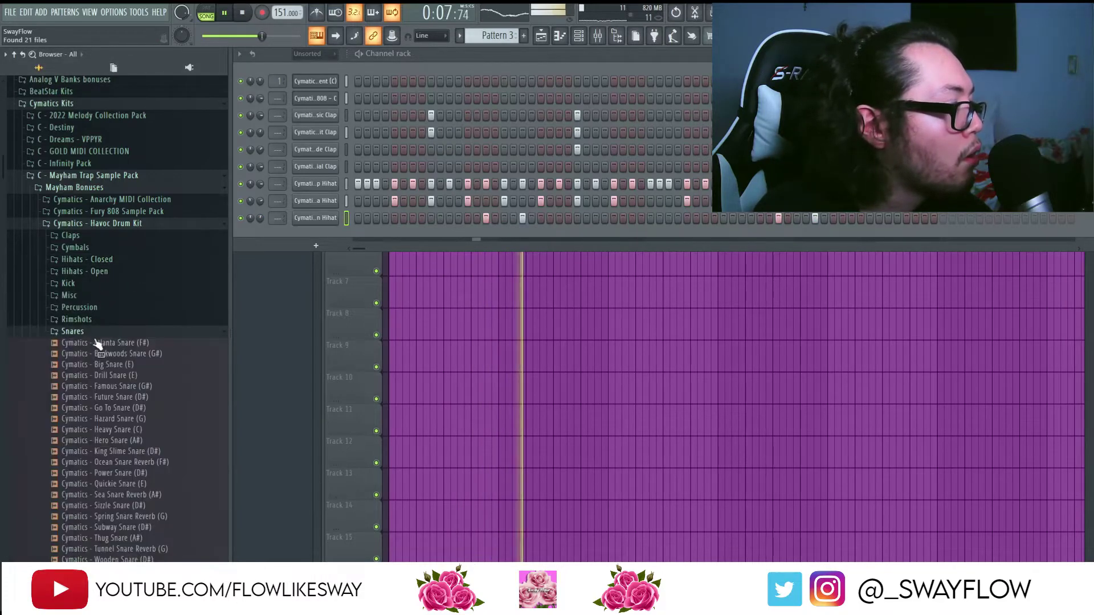
left_click(108, 353)
left_click_drag(115, 371, 320, 108)
left_click(431, 115)
left_click(577, 115)
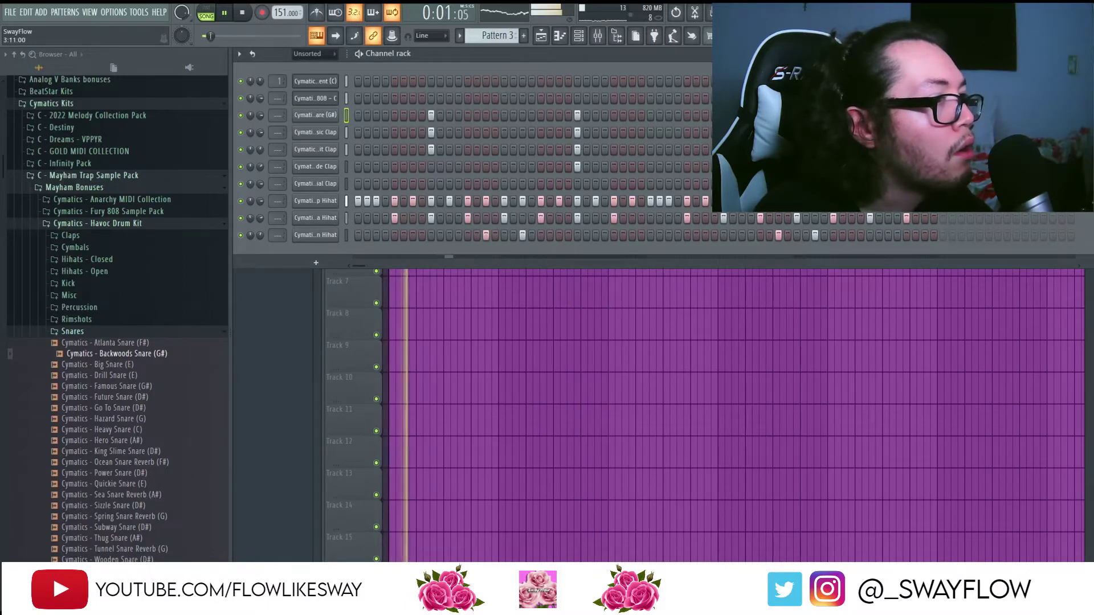
left_click_drag(123, 408, 318, 118)
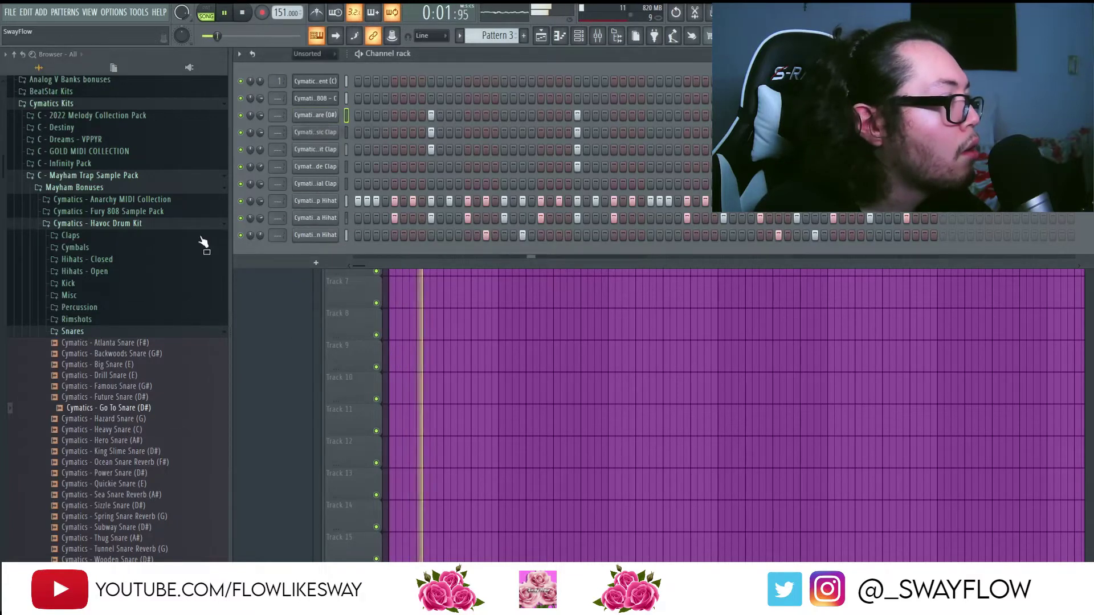
Step: Add Hihat Roll 2 from the Havoc Drum Kit's Misc folder to the channel rack and place a hit on step 19
left_click(134, 331)
left_click(78, 297)
left_click(88, 309)
left_click(96, 319)
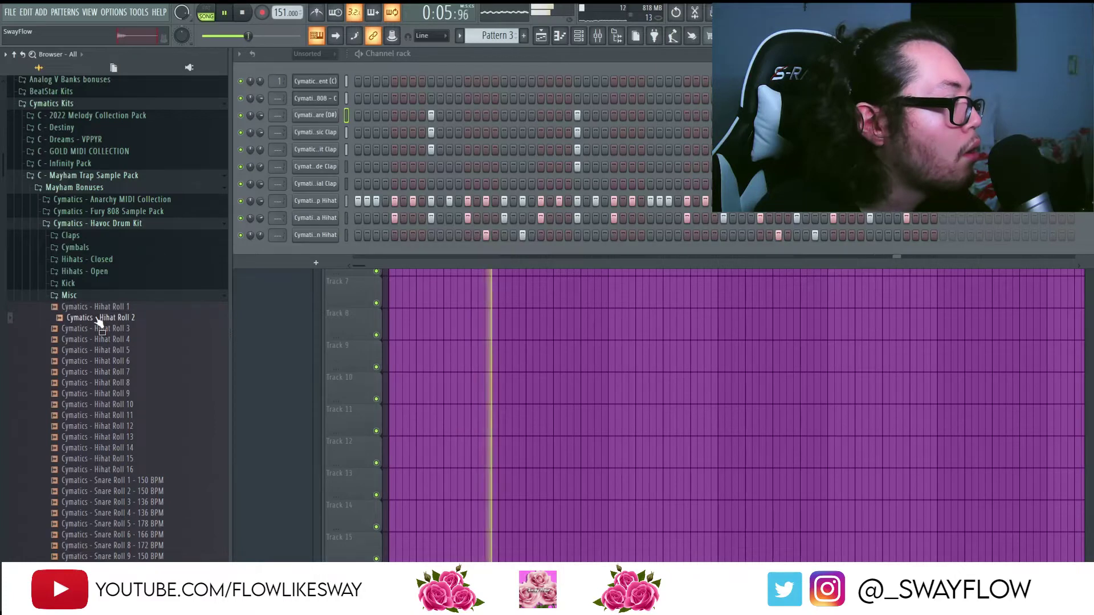
left_click_drag(102, 320, 313, 197)
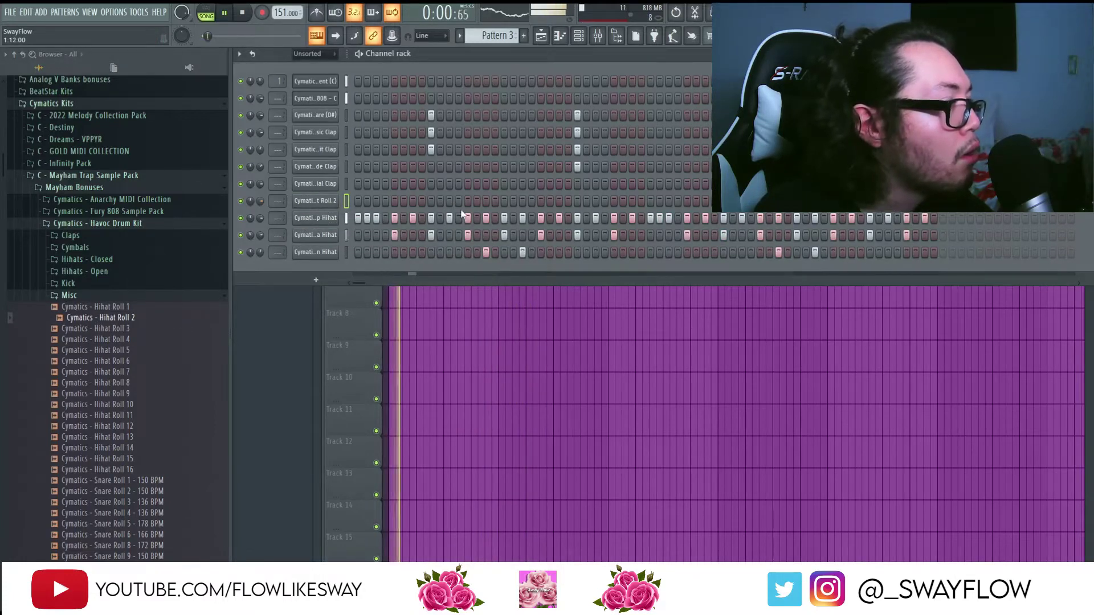
left_click(522, 200)
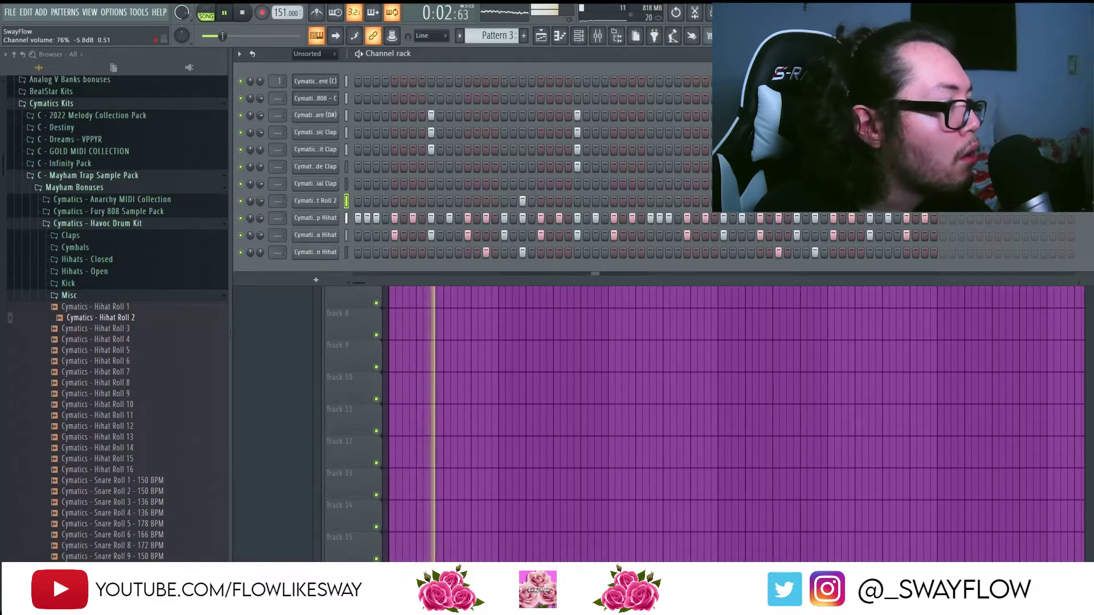
Step: Stop playback and check the sampler settings of the Hihat Roll 2 channel
key("space")
left_click(307, 203)
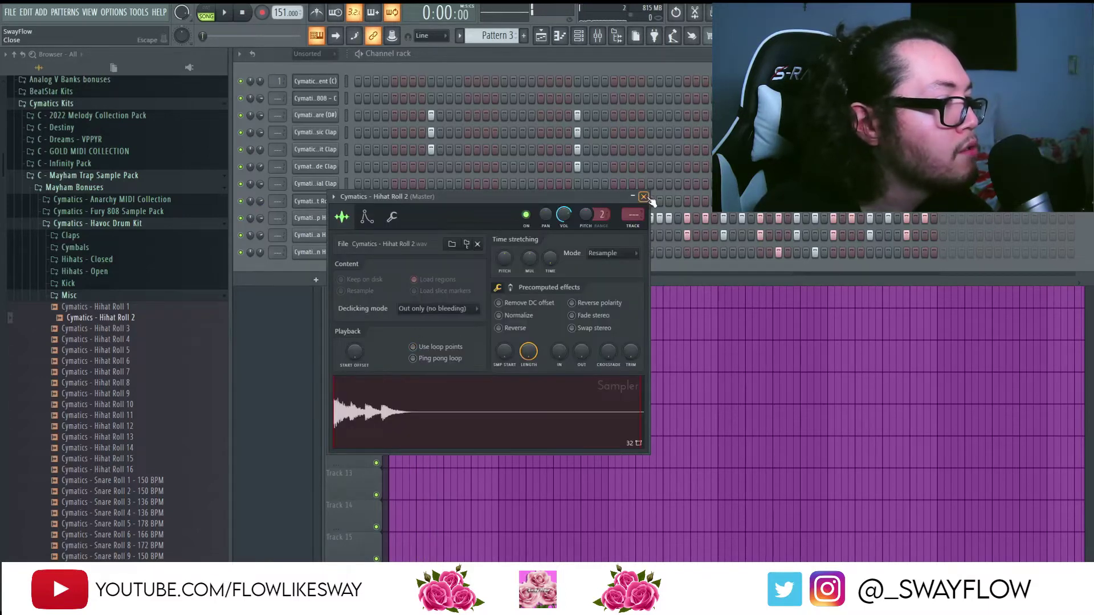
left_click(644, 196)
Step: Add Hihat Roll 7 to the channel rack, place hits on steps 5 and 37, and check its sampler settings
key("space")
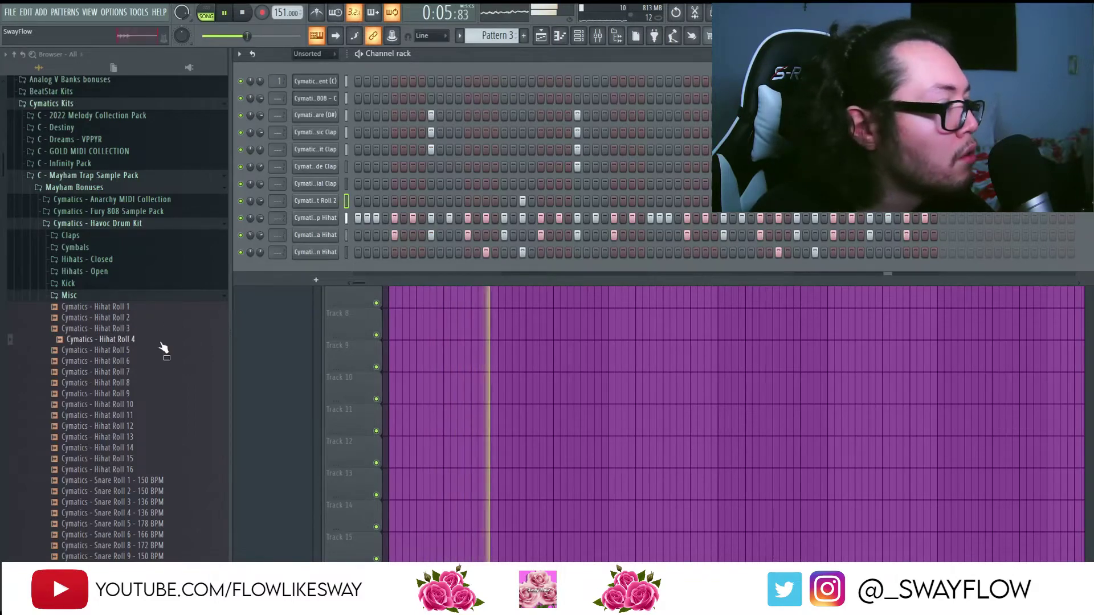
key("space")
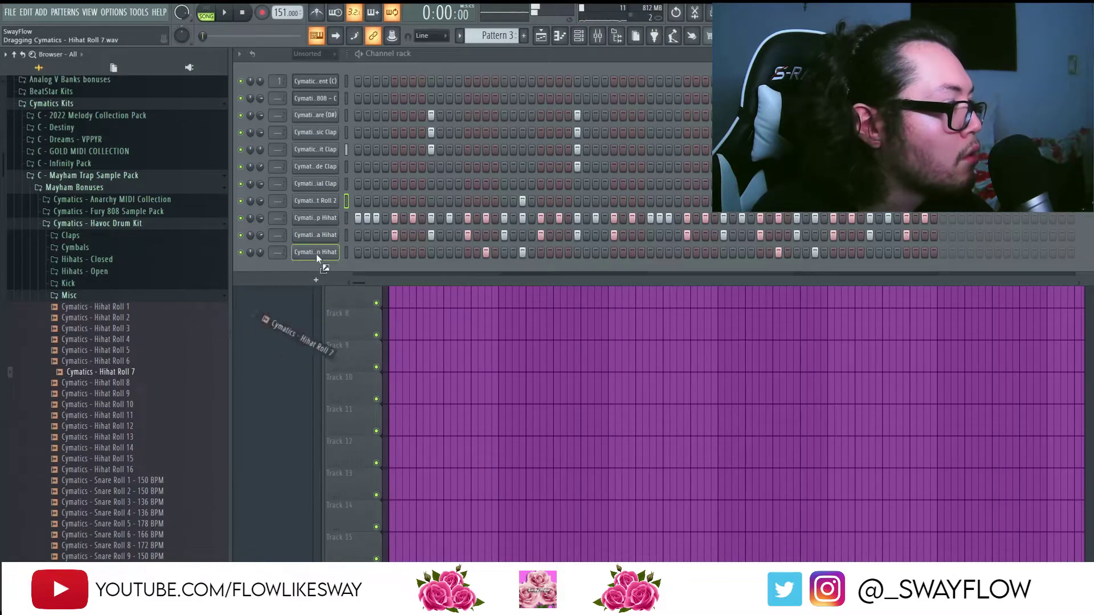
left_click_drag(335, 210, 336, 213)
key("space")
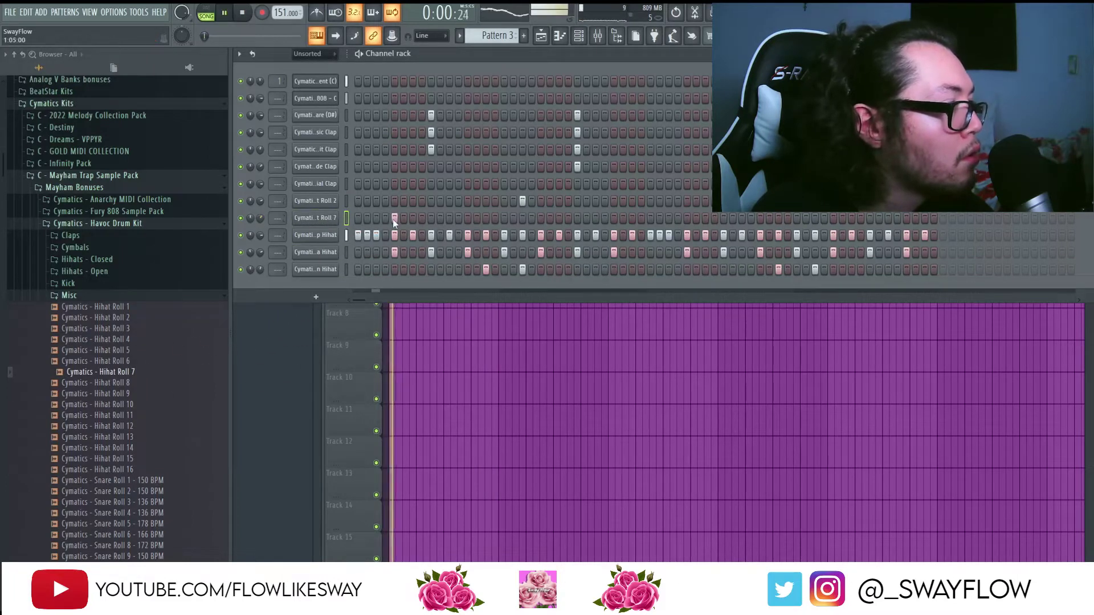
left_click(319, 218)
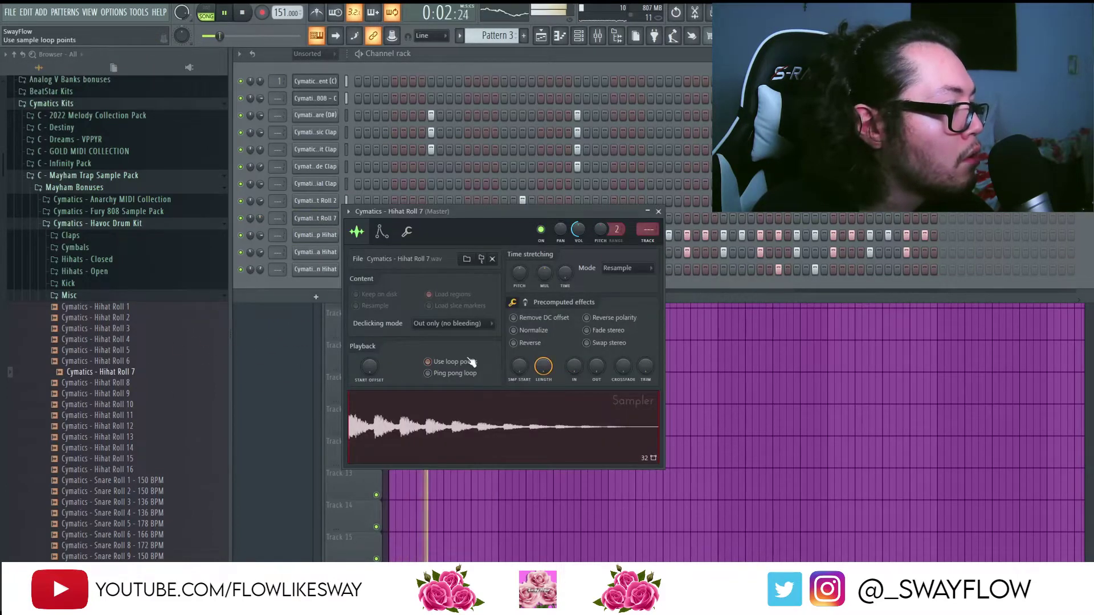
left_click(658, 211)
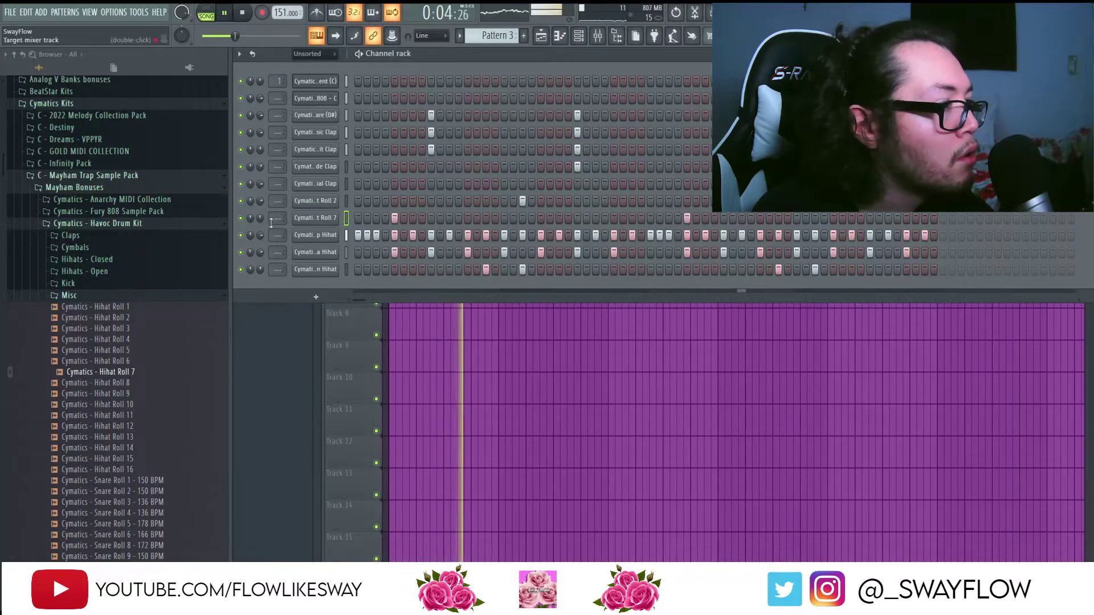
Step: Audition hihat and snare rolls in the Havoc Drum Kit's Misc folder and add two 136 BPM snare rolls to the channel rack
left_click(131, 469)
left_click(136, 459)
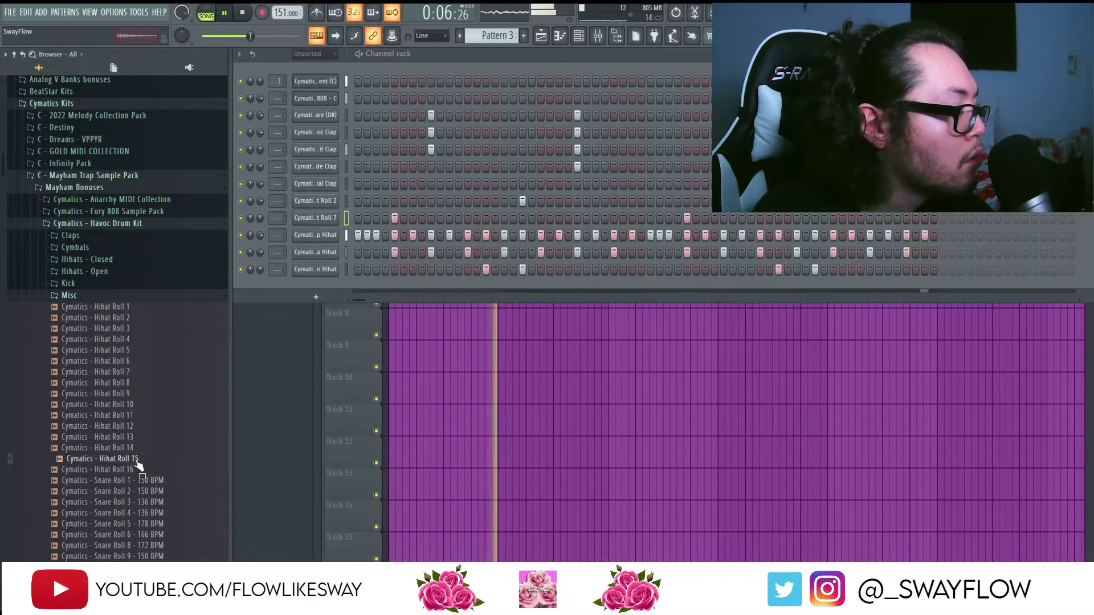
left_click(135, 481)
left_click(138, 493)
left_click(143, 514)
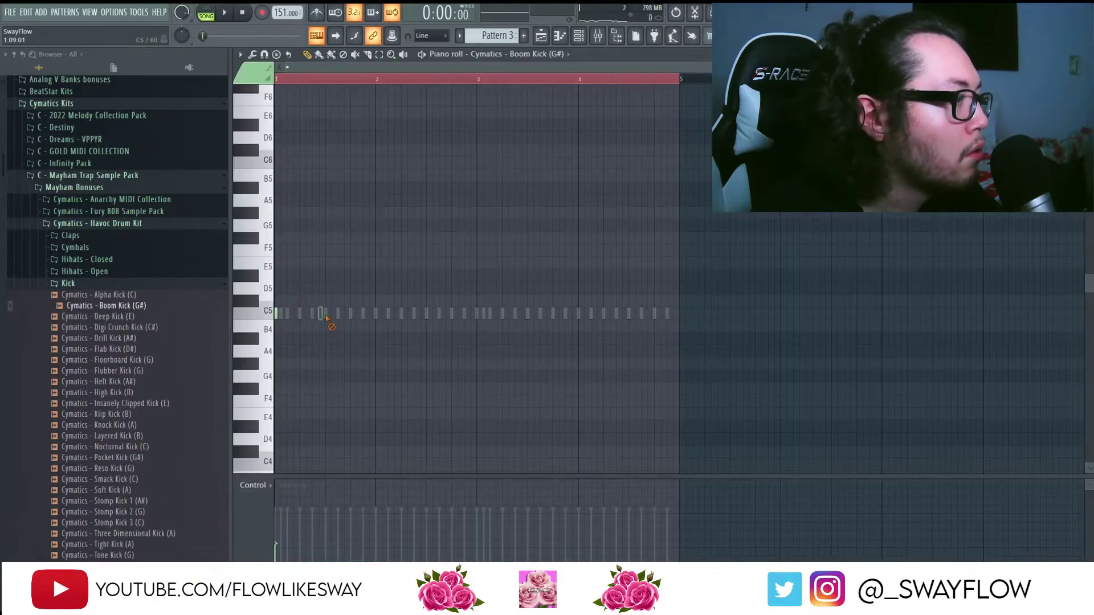
Step: Program the Boom Kick (G#) with C5 notes across the four bars of Pattern 3 while it plays back
key("space")
left_click(352, 314)
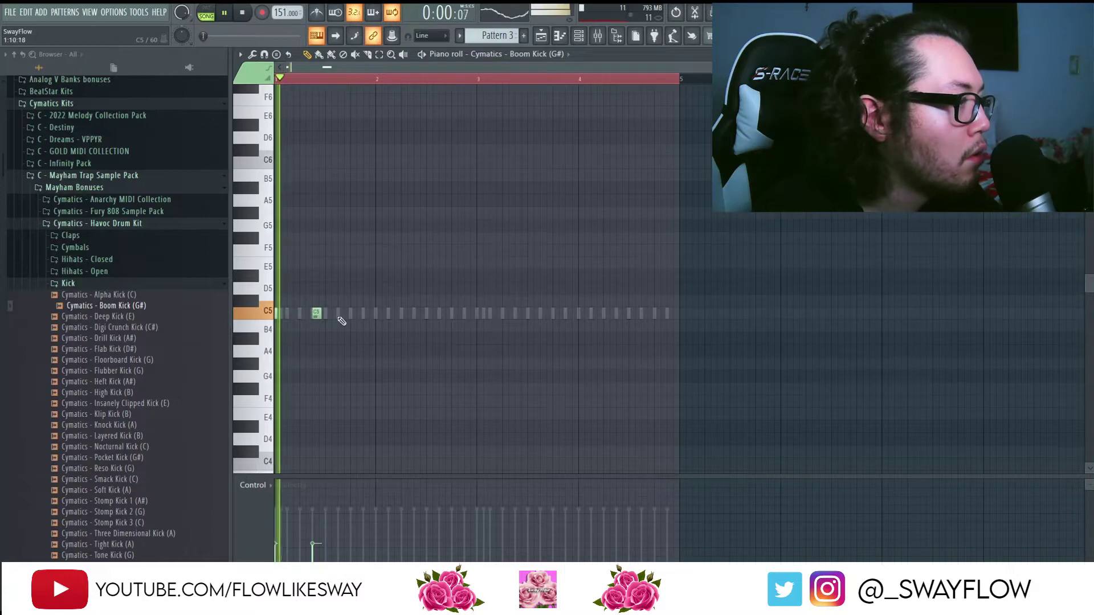
left_click(406, 314)
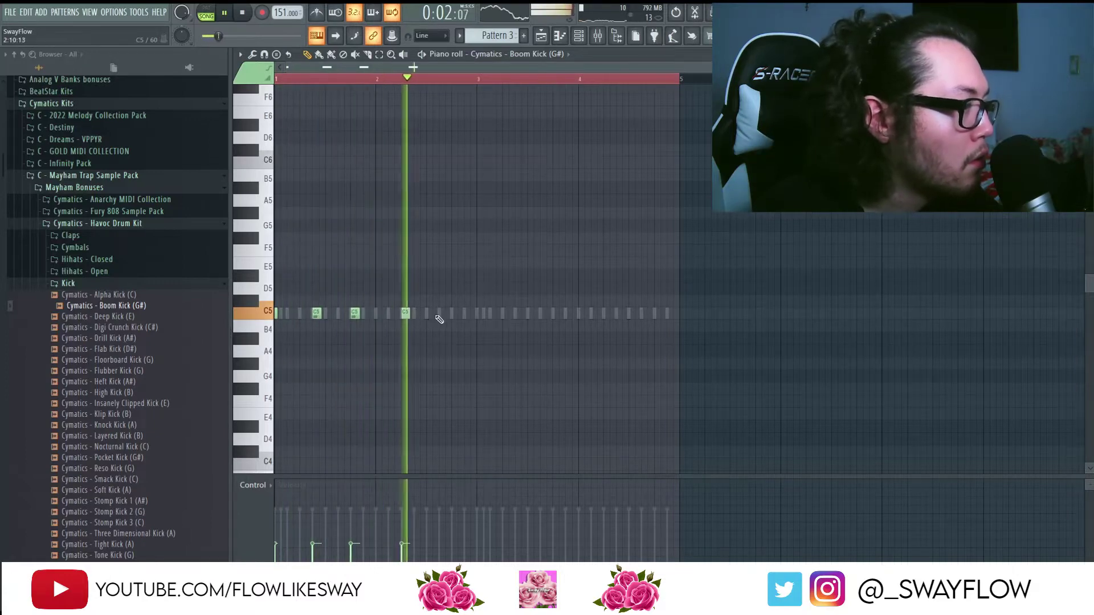
left_click(484, 314)
key("space")
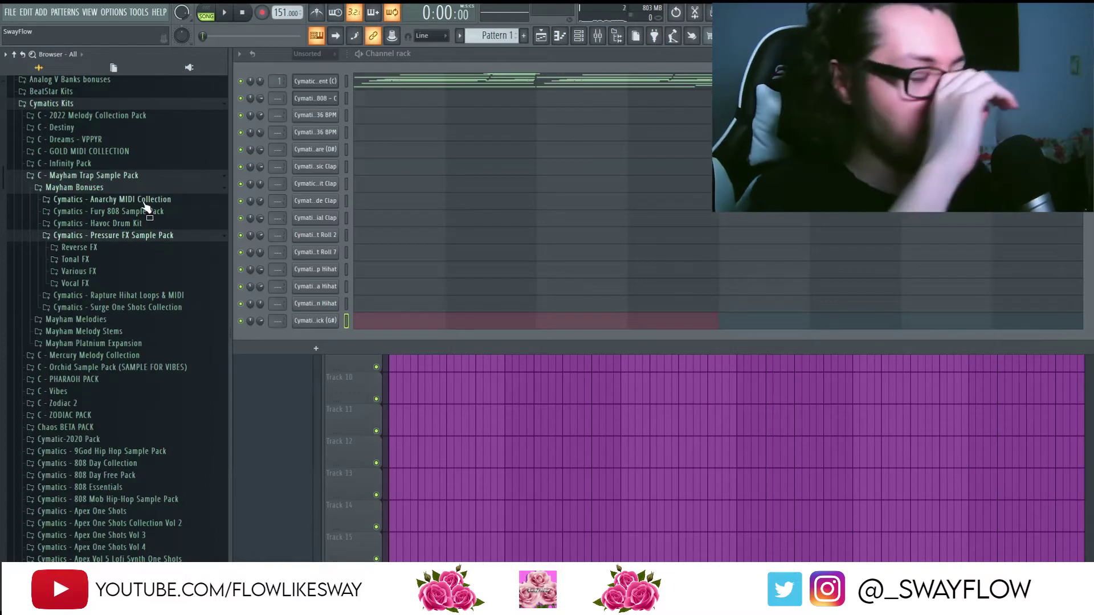
Step: Audition vocal samples in the Pressure FX Sample Pack's Vocal FX folder and add Hoo to the channel rack
left_click(100, 284)
left_click(139, 306)
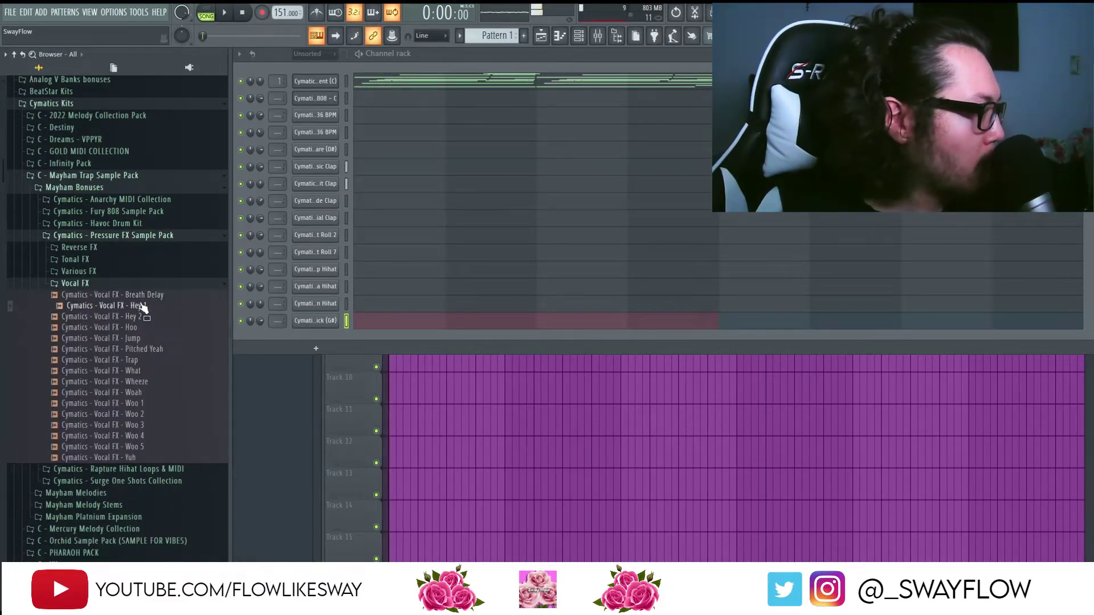
key("space")
left_click(137, 317)
left_click(132, 329)
left_click(130, 339)
left_click_drag(131, 327, 328, 279)
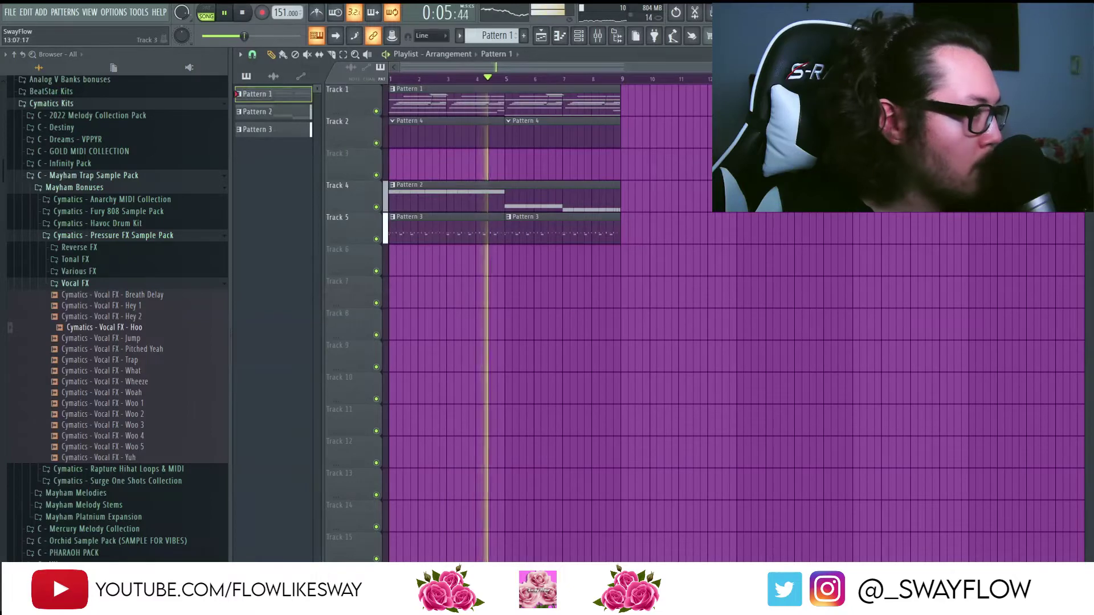
Step: Place Hoo hits on steps 5 and 37 of Pattern 3, and put the Woo 4 vocal effect on playlist Track 6
left_click(598, 41)
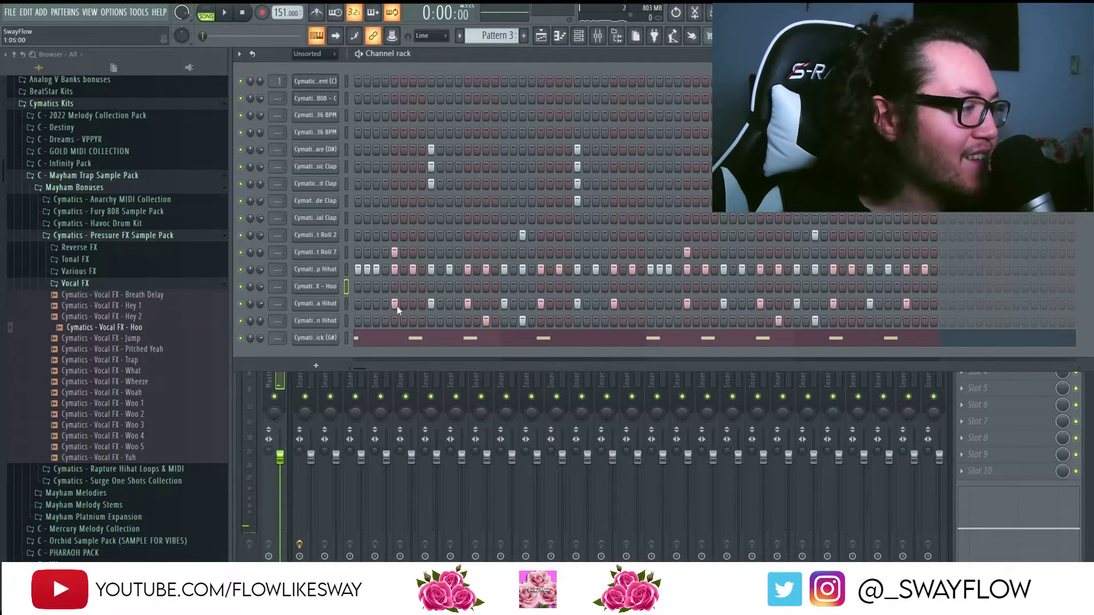
key("space")
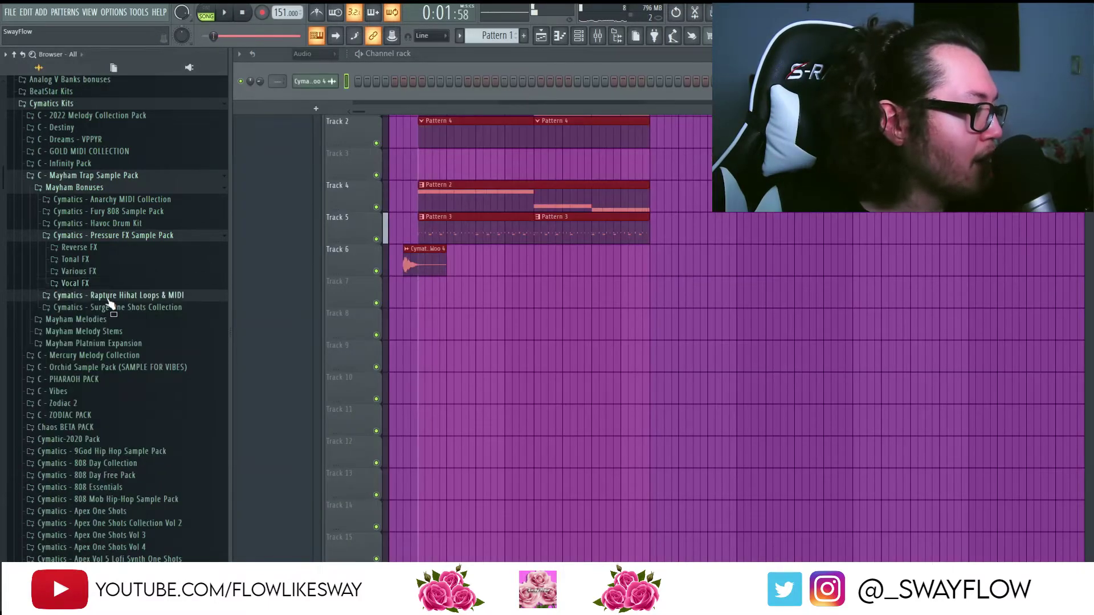
Step: Open the Sharp Hihat piano roll of Pattern 3, browse the Rapture Hihat Loops & MIDI collection, and add Rapture Loop 33
left_click(110, 296)
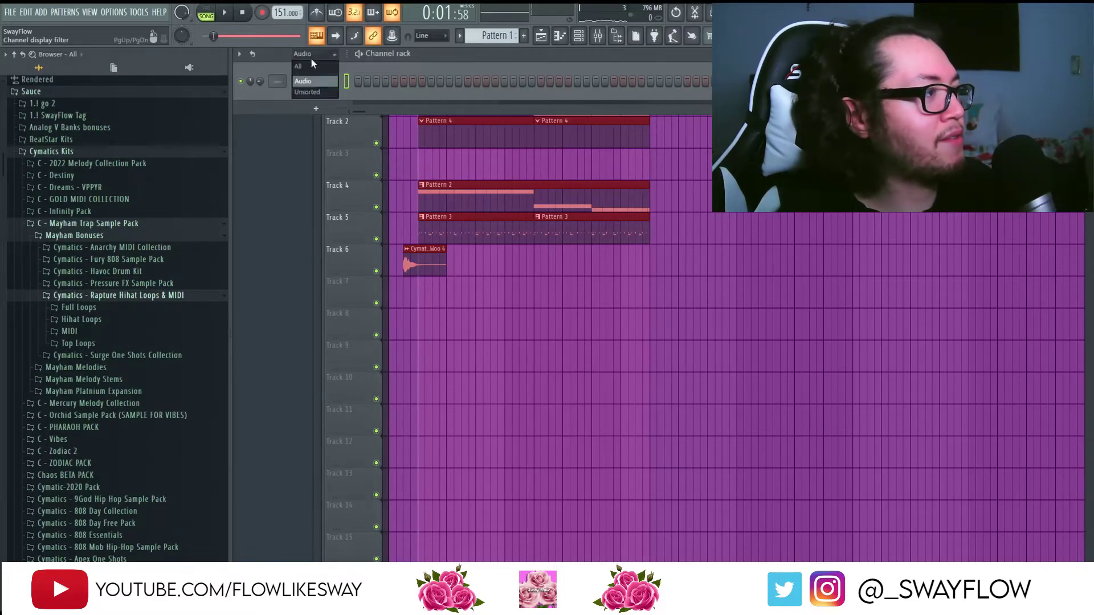
left_click(309, 66)
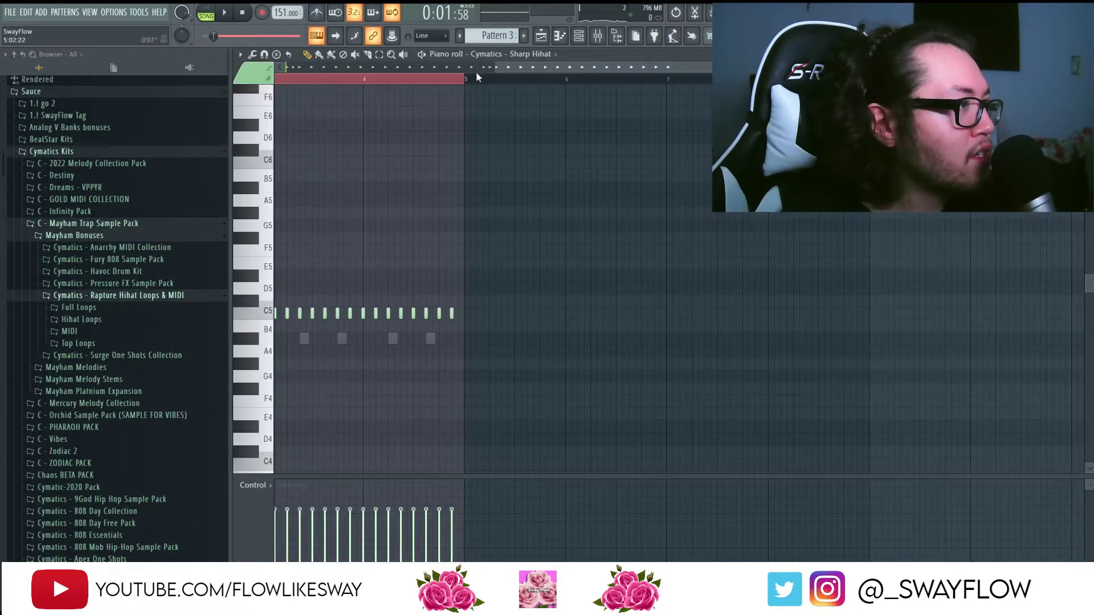
key("ctrl+b")
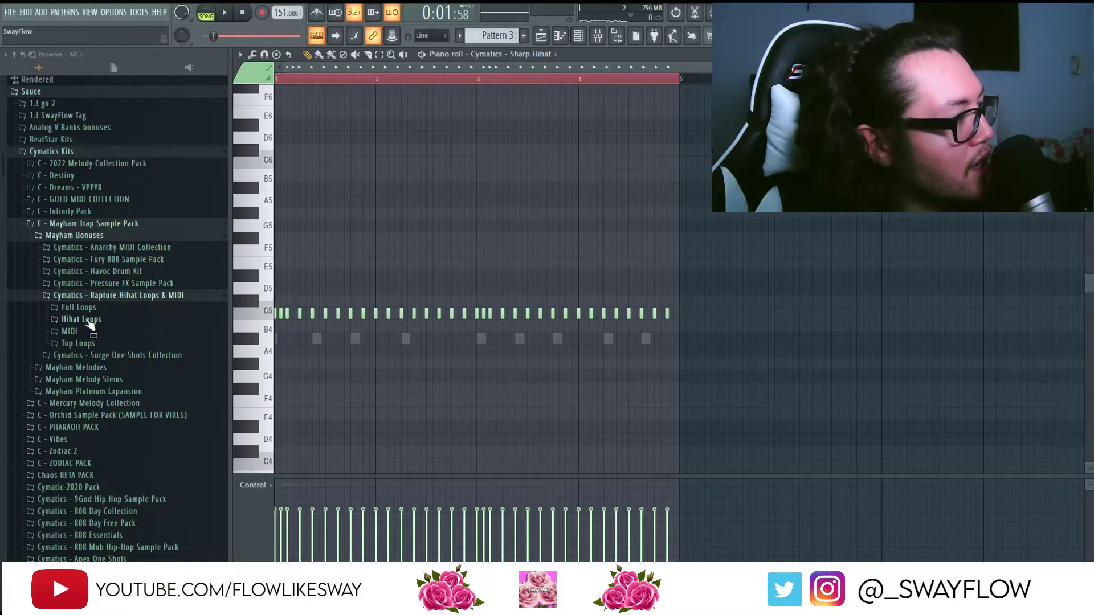
left_click(84, 331)
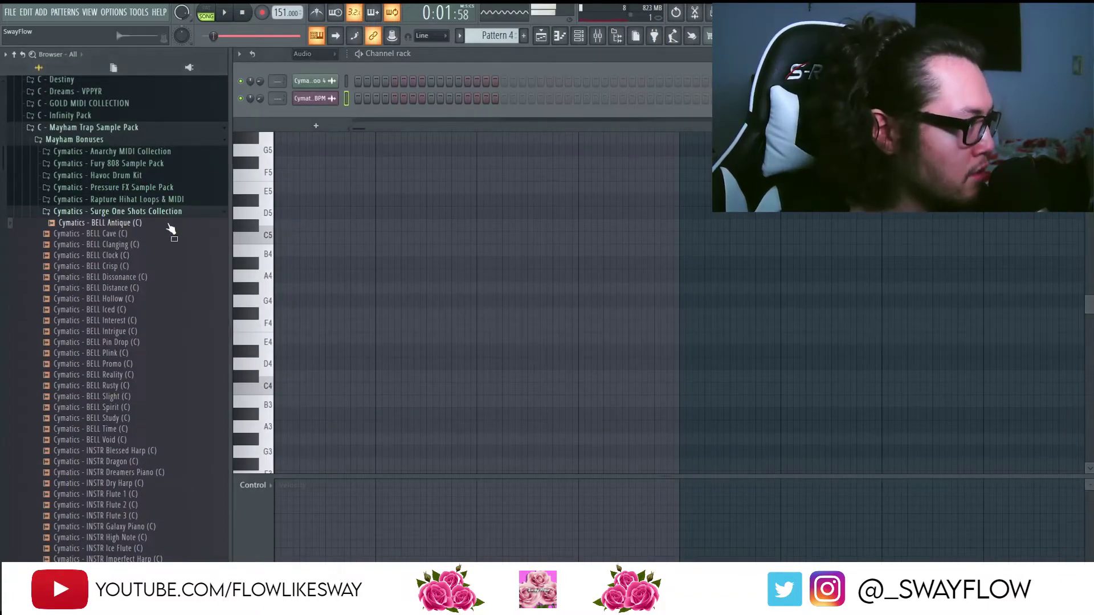
Step: Add BELL Antique (C) to the channel rack, and load Fruity Reeverb 2 and a further effect on mixer Insert 2
left_click_drag(124, 245, 324, 108)
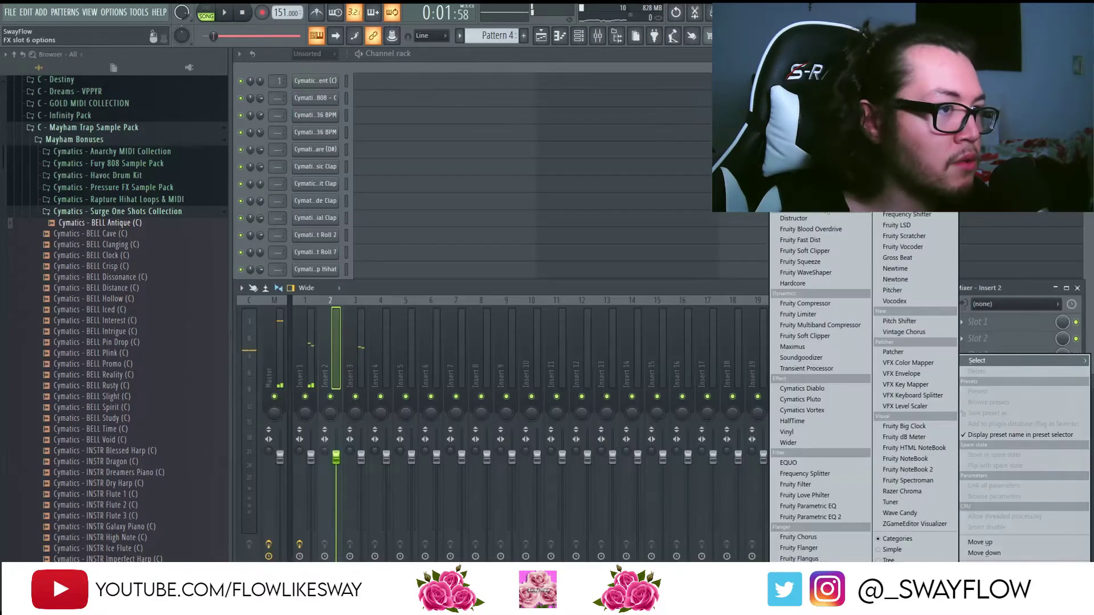
left_click(820, 200)
key("space")
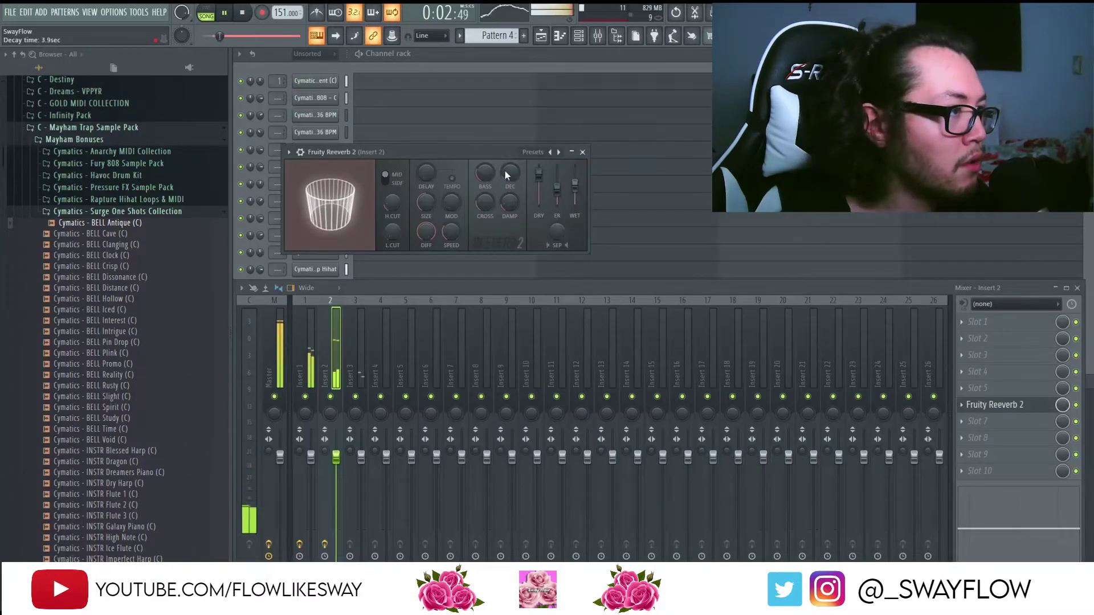
left_click(1048, 455)
left_click(846, 520)
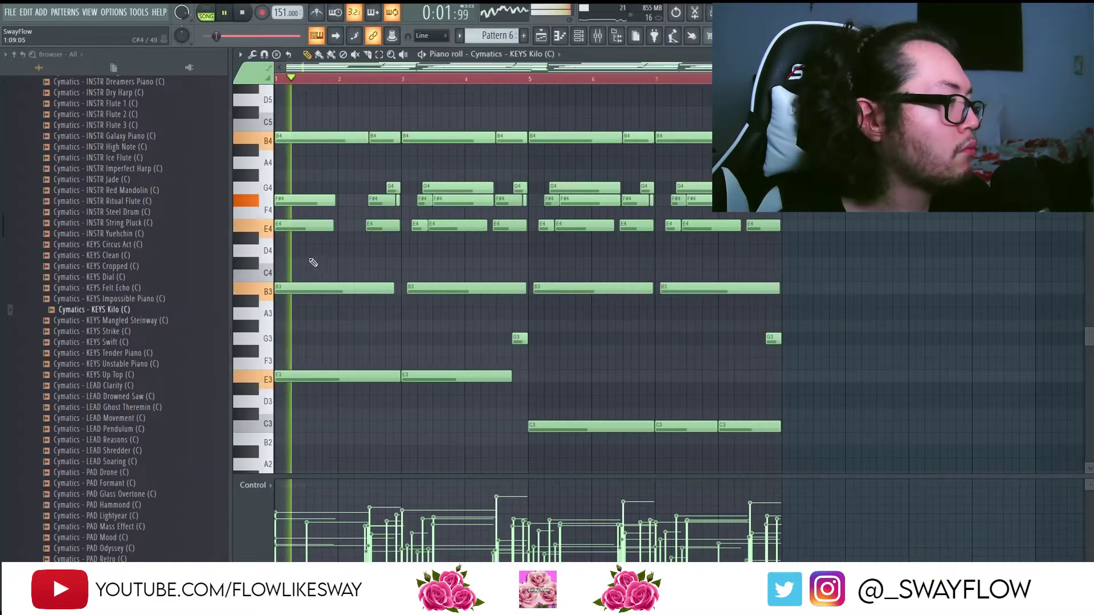
Step: In Pattern 6's KEYS Kilo part, add a G4 note from bar 2 and delete the clashing short notes late in that bar
left_click(342, 188)
key("space")
right_click(394, 201)
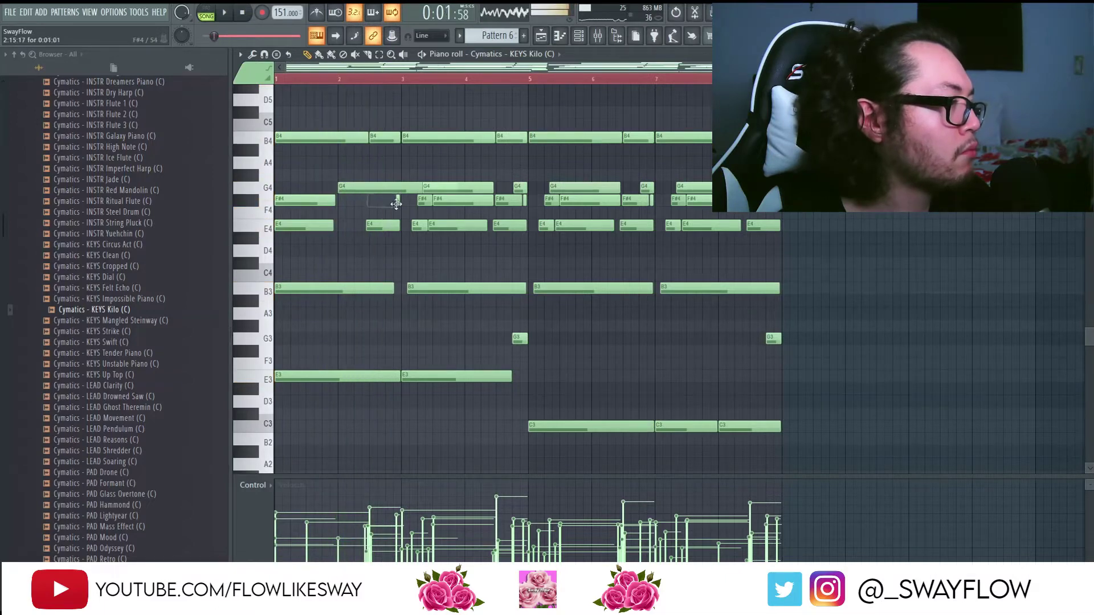
right_click(386, 138)
key("space")
Step: Select the opening F#4 and E4 notes of the KEYS Kilo part to adjust their length, and clear the note selection
left_click_drag(344, 199, 327, 225)
key("space")
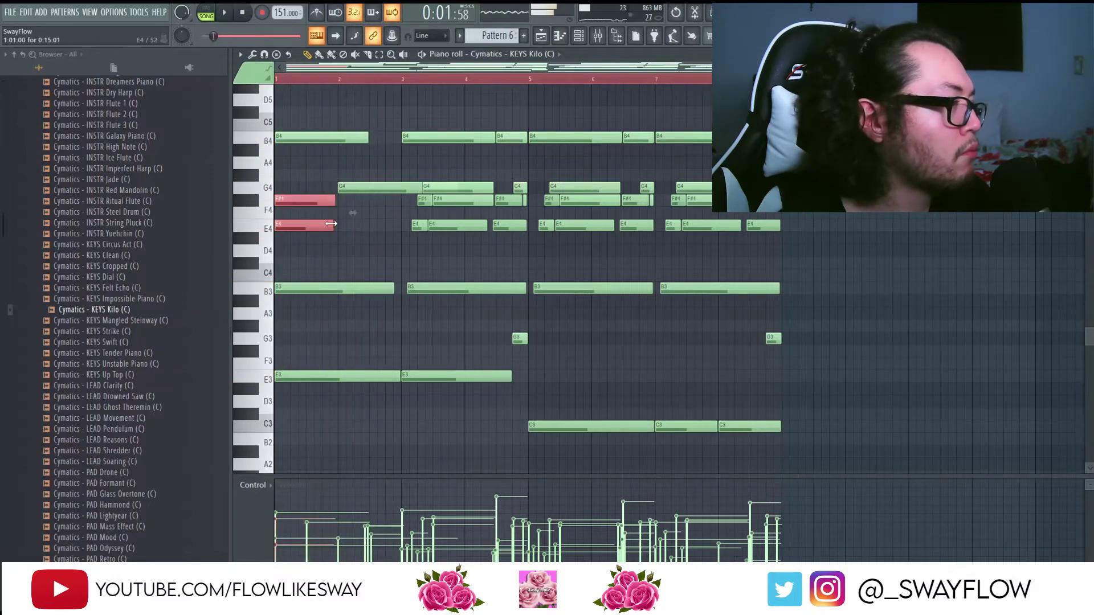
key("ctrl+a")
key("ctrl+d")
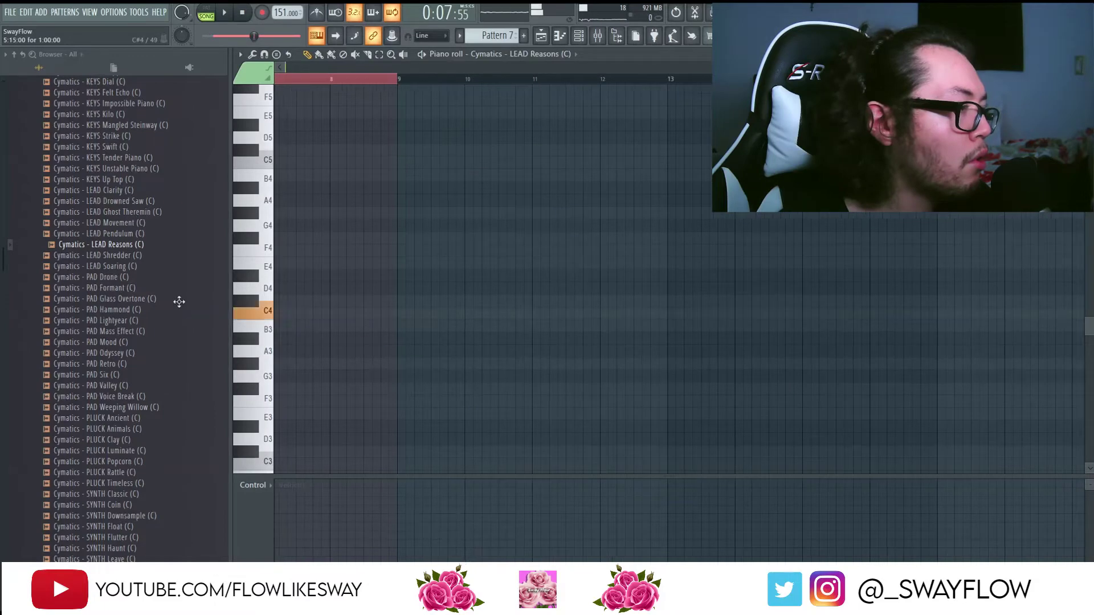
Step: Set the LEAD Reasons note at the start of Pattern 7 to B4, check it in playback and lengthen it
left_click_drag(161, 297, 100, 162)
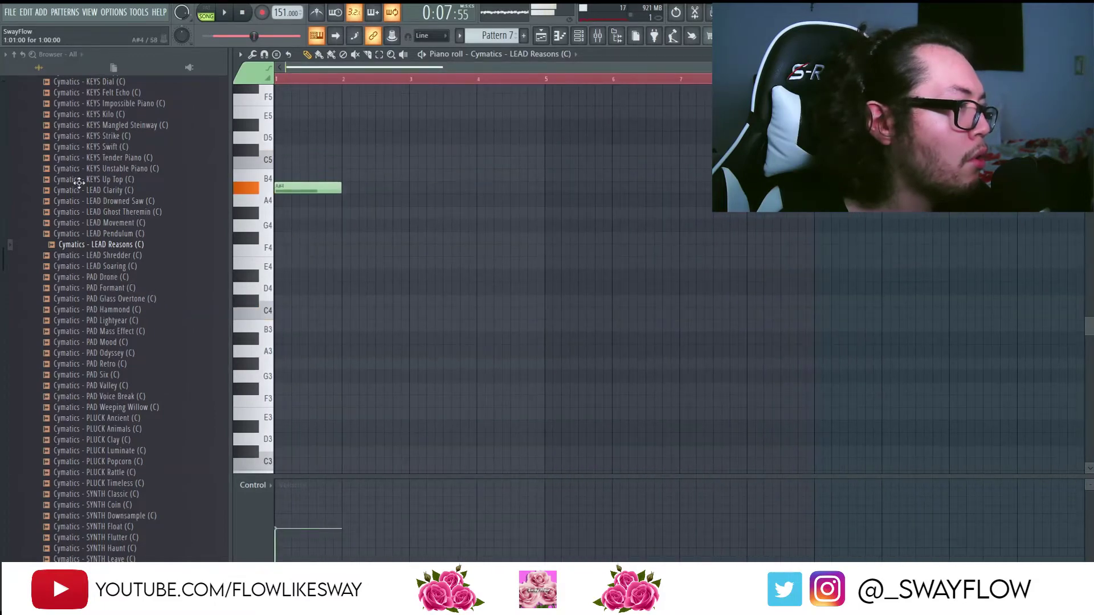
left_click_drag(104, 173, 106, 173)
key("space")
key("space")
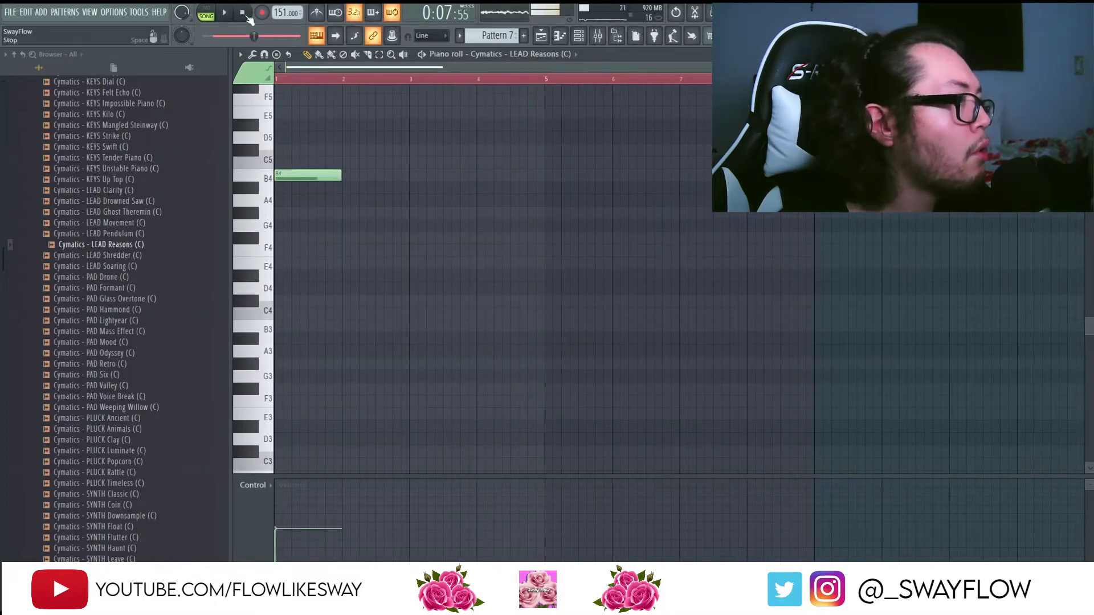
key("space")
left_click_drag(340, 178, 356, 178)
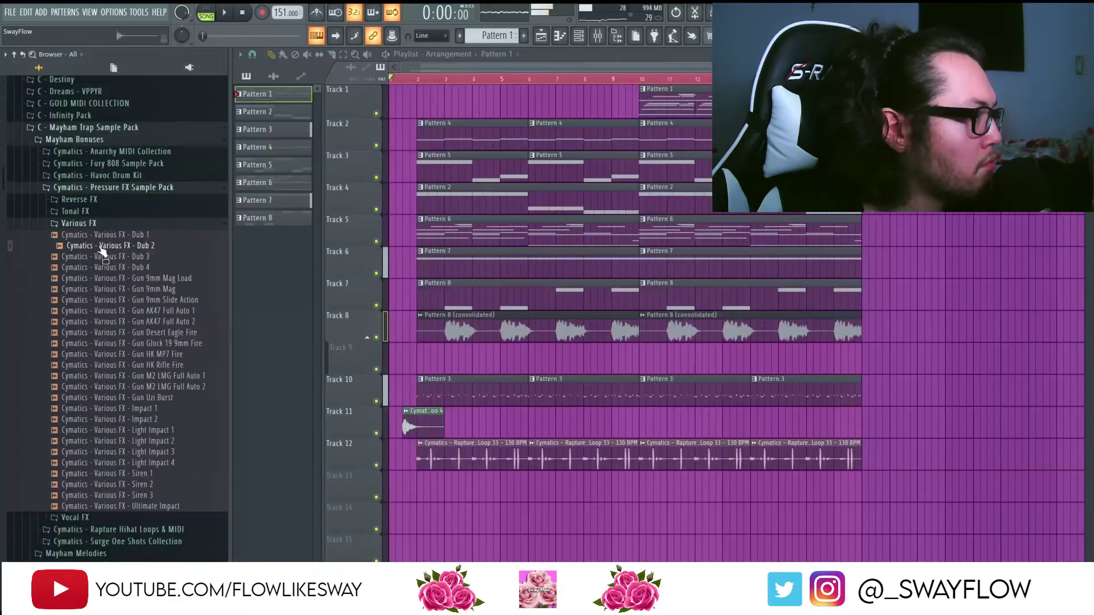
Step: Place Gun 9mm Mag and Impact 1 on Track 13, a Full Auto 1 gun effect on Track 14, and Reverse FX Bird Call on Track 15
left_click_drag(131, 289, 392, 488)
left_click(188, 378)
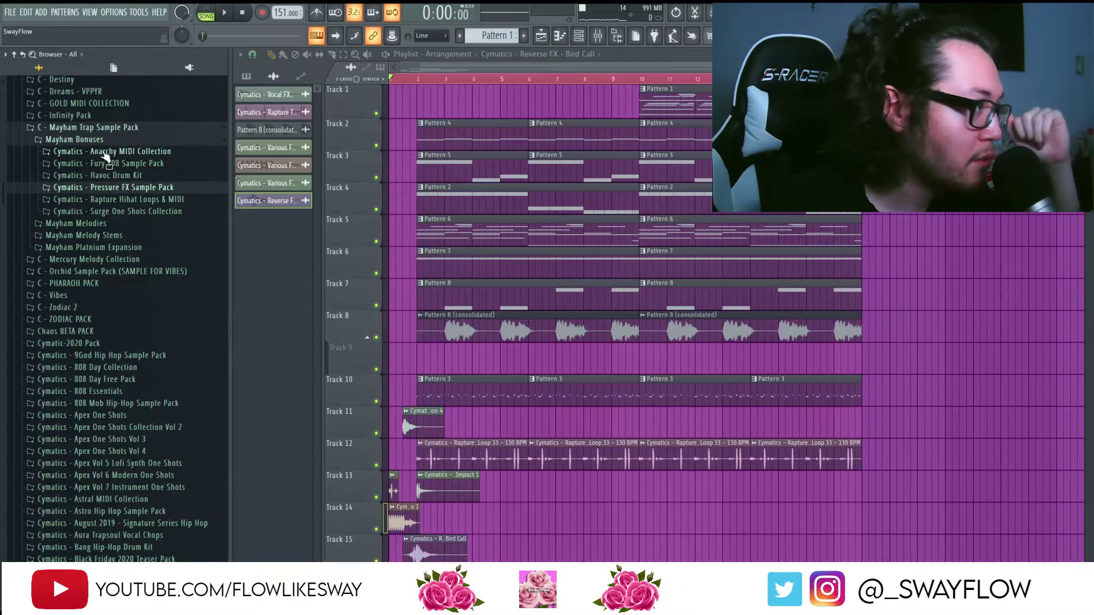
Step: Review the contents of the Rapture Hihat Loops & MIDI and Surge One Shots Collection folders
scroll(110, 161, "up", 3)
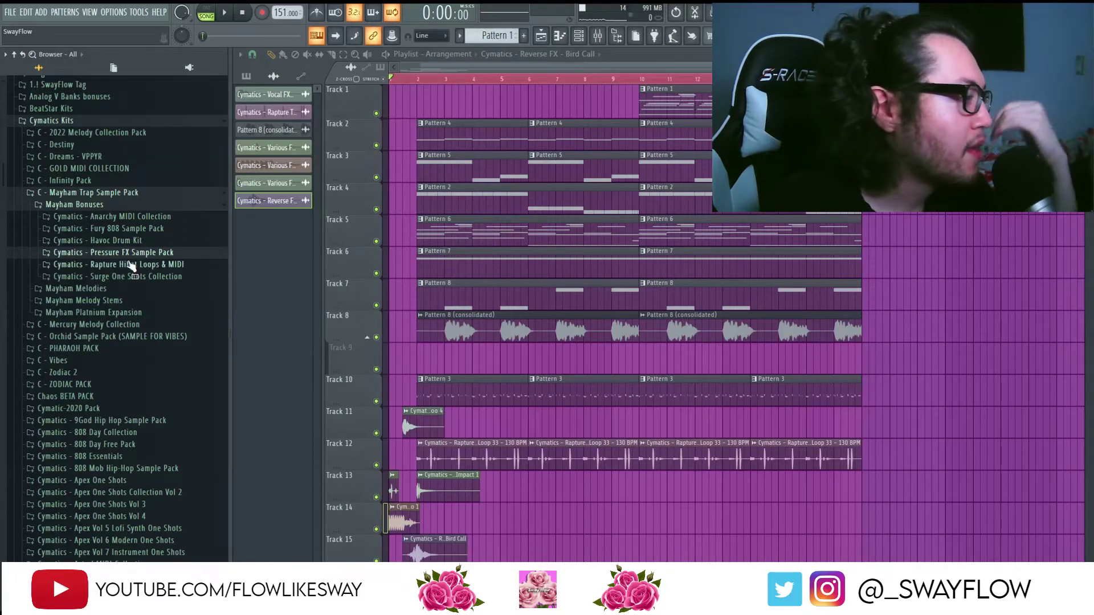
left_click(149, 266)
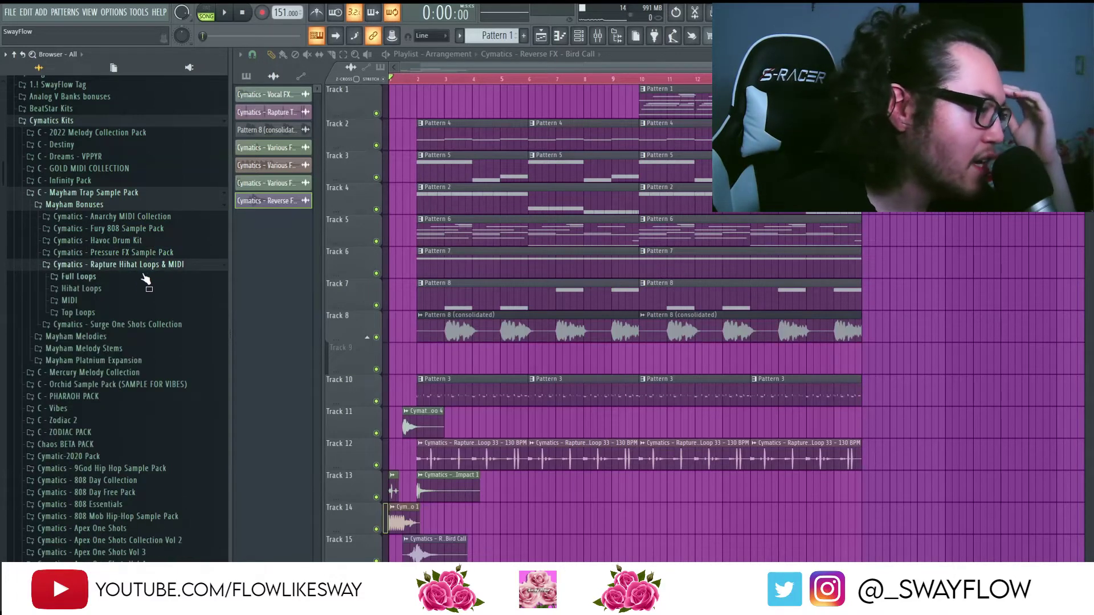
left_click(110, 265)
left_click(126, 278)
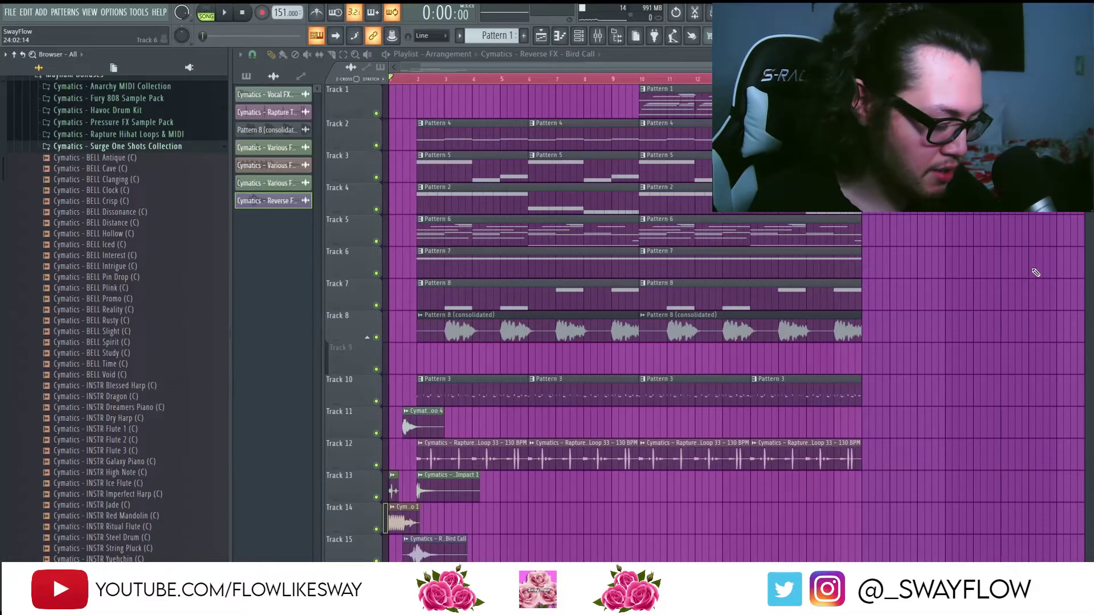
Step: Play back the full arrangement from the start and review the Pattern 3 channel rack
key("space")
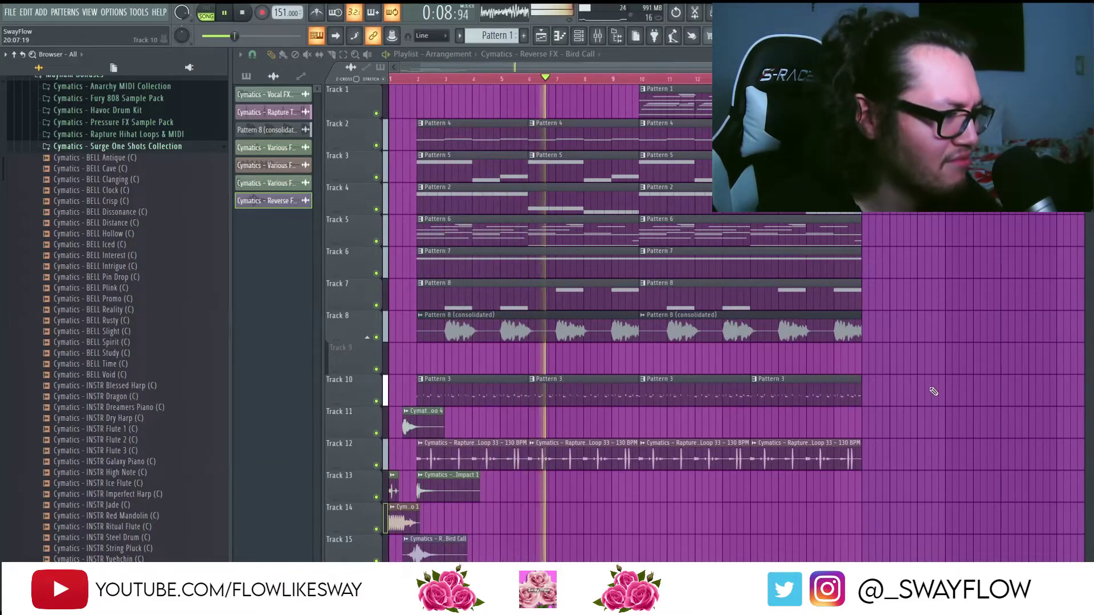
left_click(583, 45)
left_click(583, 44)
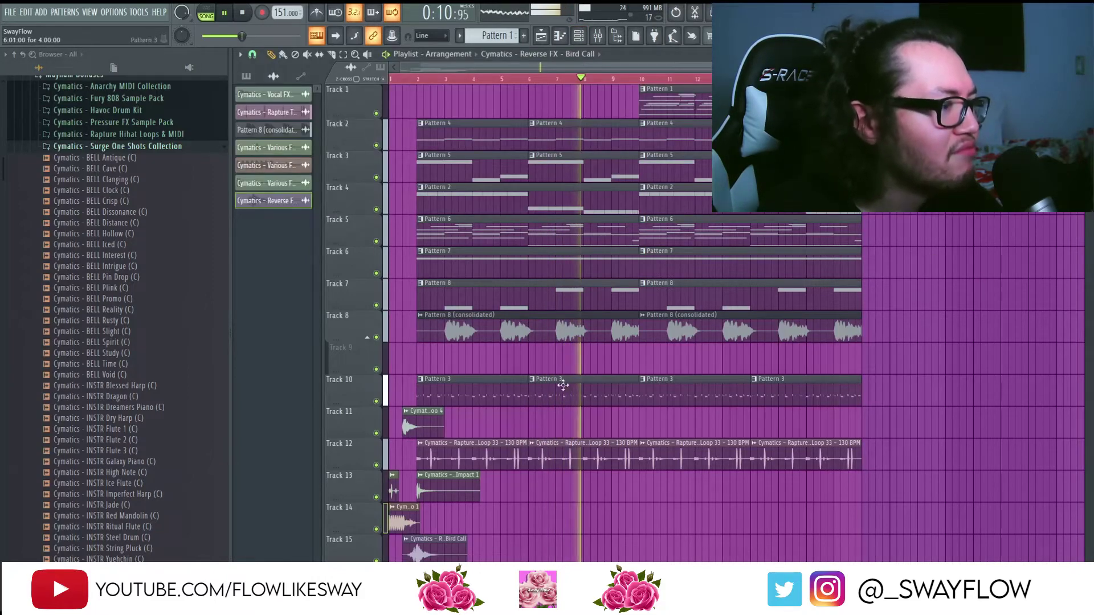
left_click(584, 45)
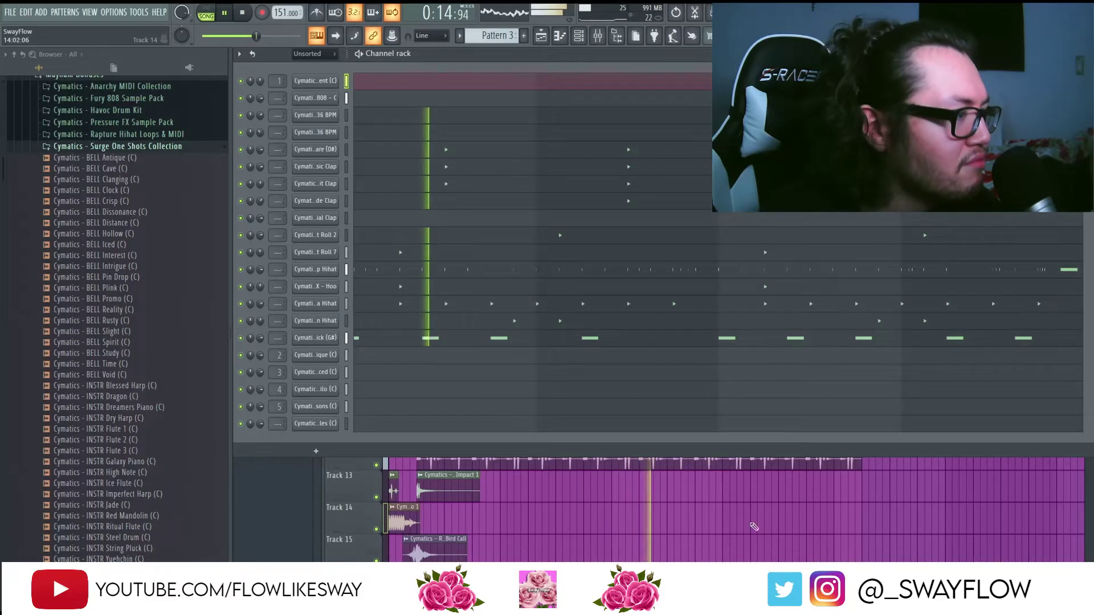
right_click(686, 492)
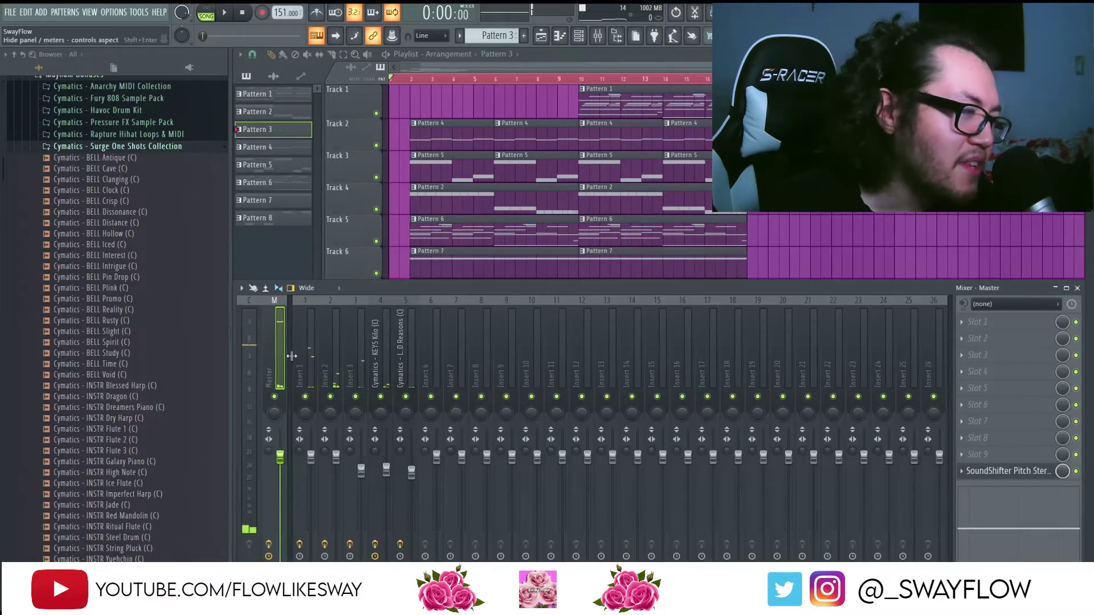
Step: Review the effect chain on mixer Insert 1 and close the mixer
left_click(313, 352)
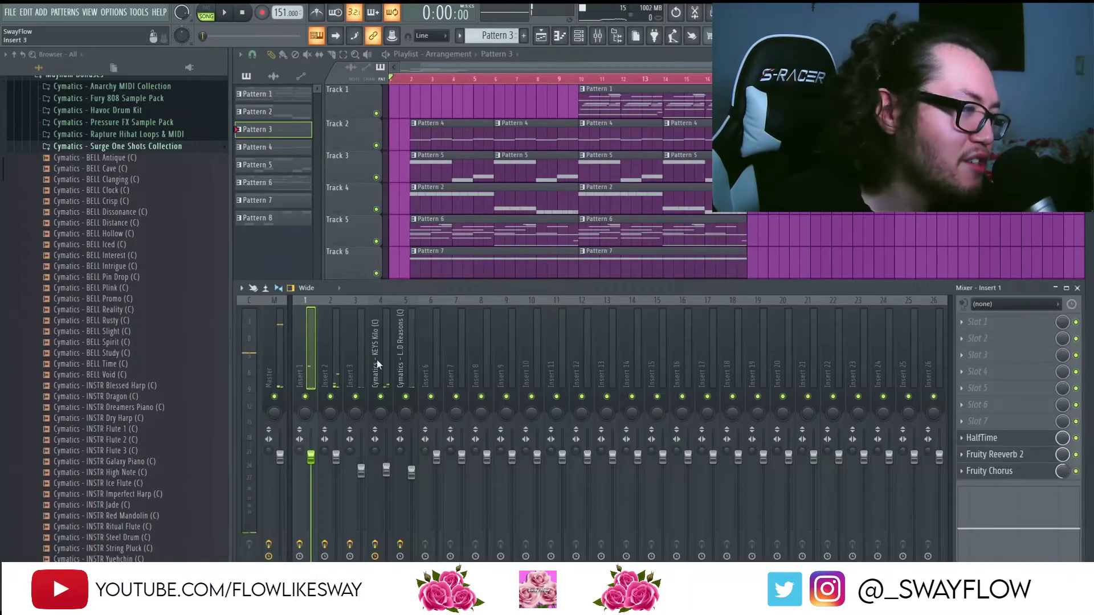
key("F9")
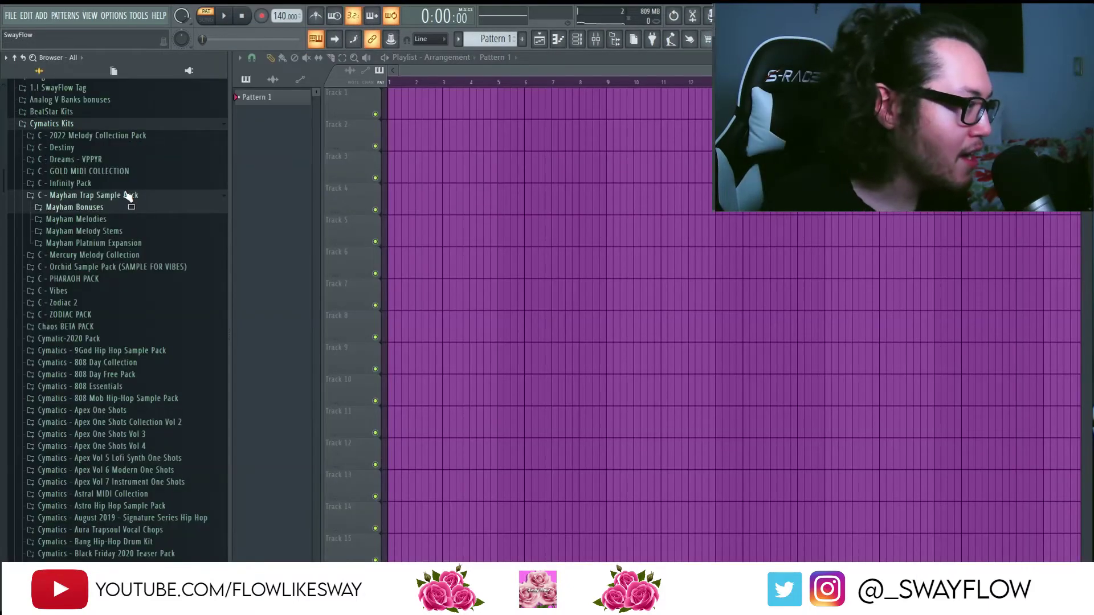
Step: Browse the loops in the Cymatics - MAYHEM Platinum Expansion folder, then collapse the Mayham Platnium Expansion folder
left_click(118, 245)
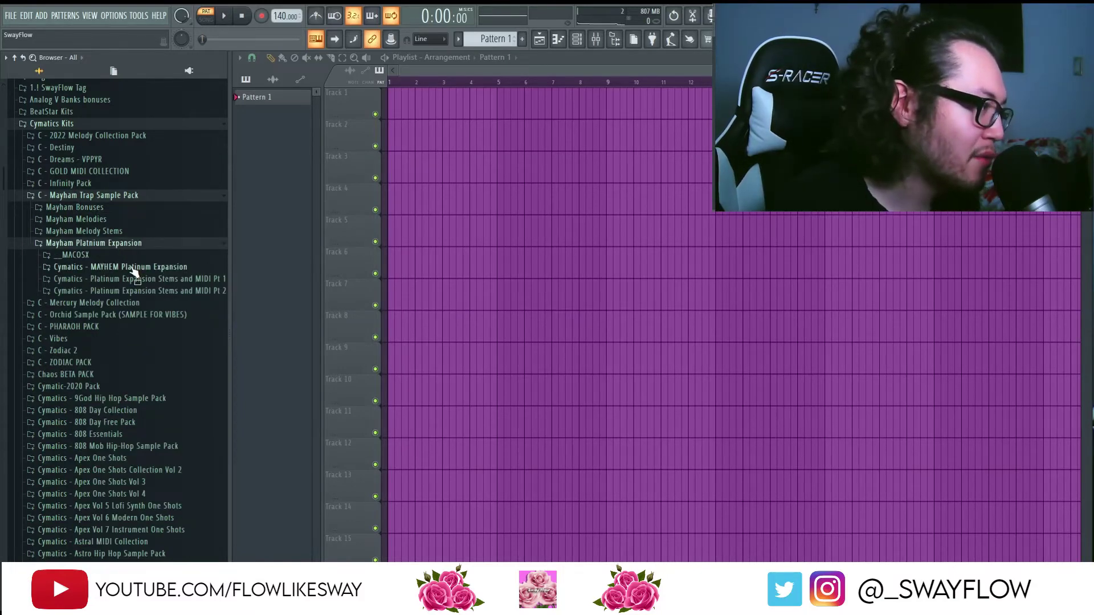
left_click(134, 268)
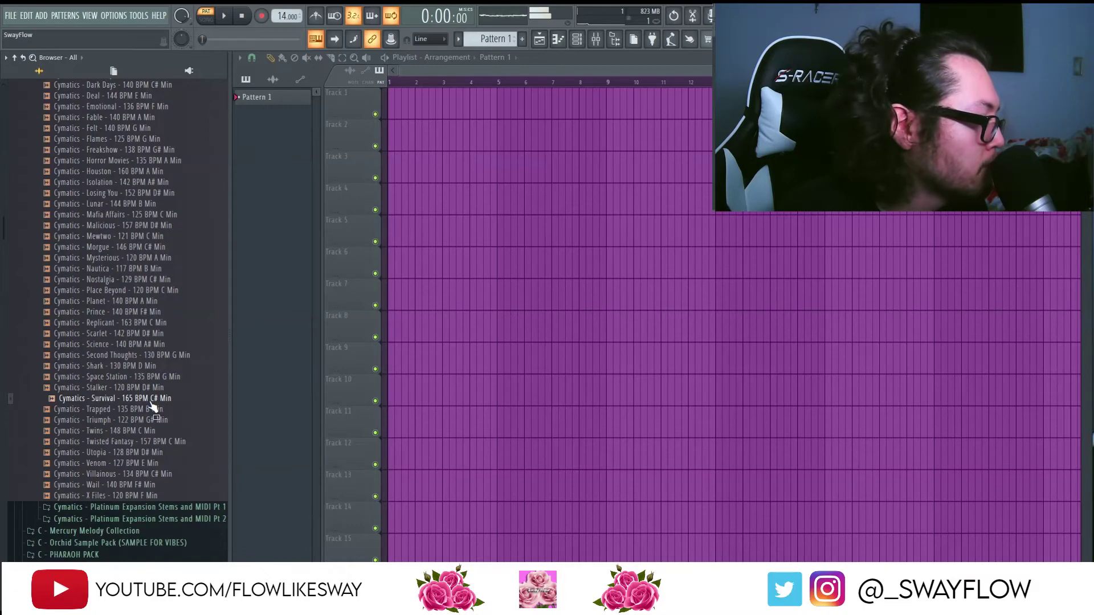
scroll(145, 406, "up", 3)
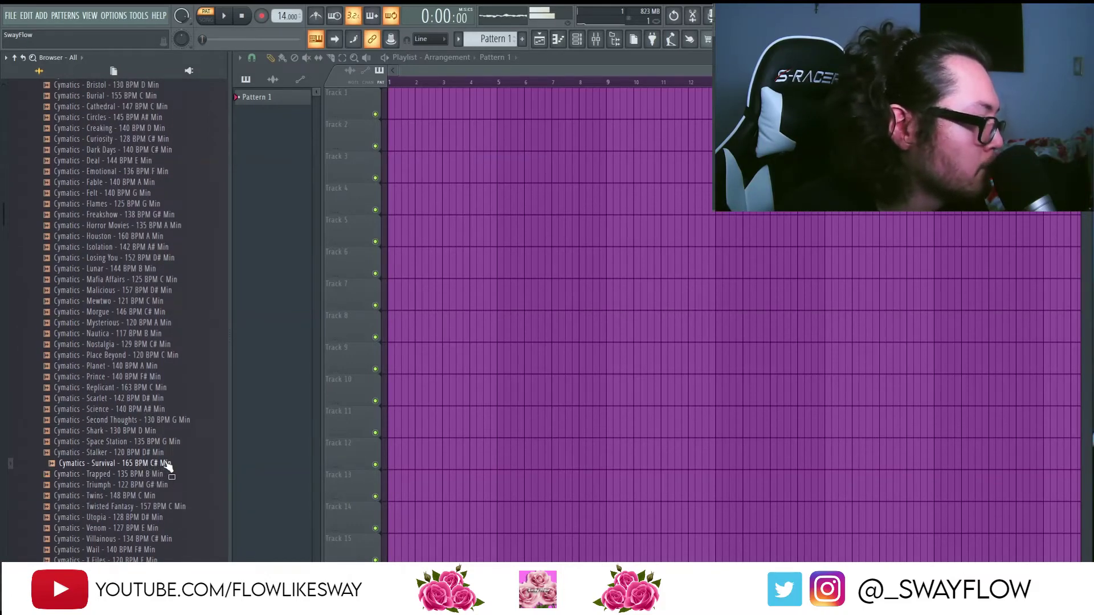
scroll(160, 433, "up", 9)
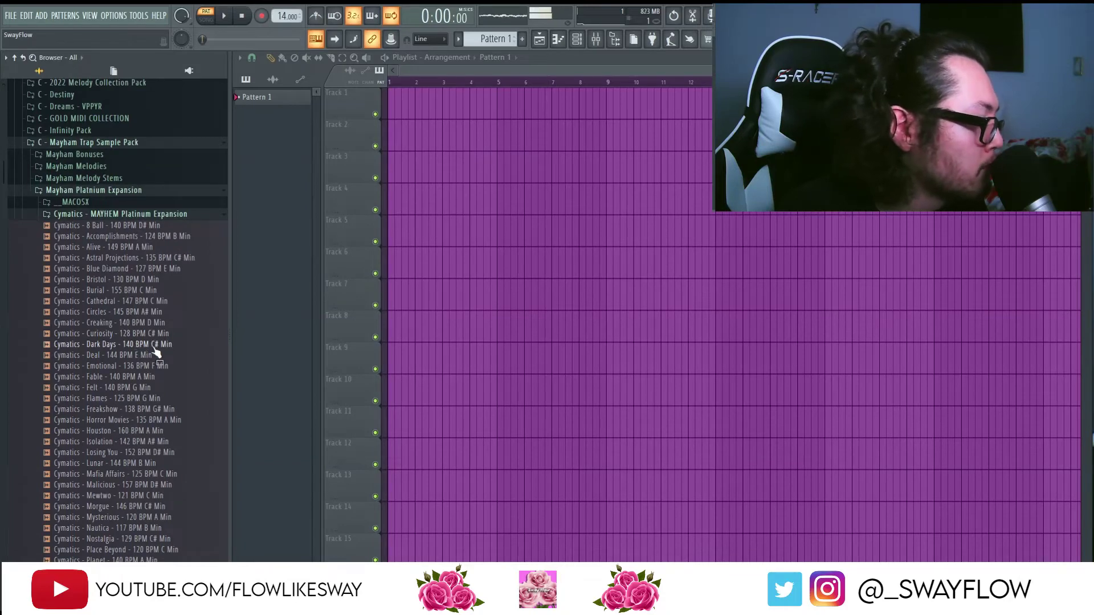
left_click(137, 191)
Step: Browse the Cinematic Melody Loops inside Mayham Melodies, previewing Mafia - 131 BPM C# Min and another loop
left_click(136, 167)
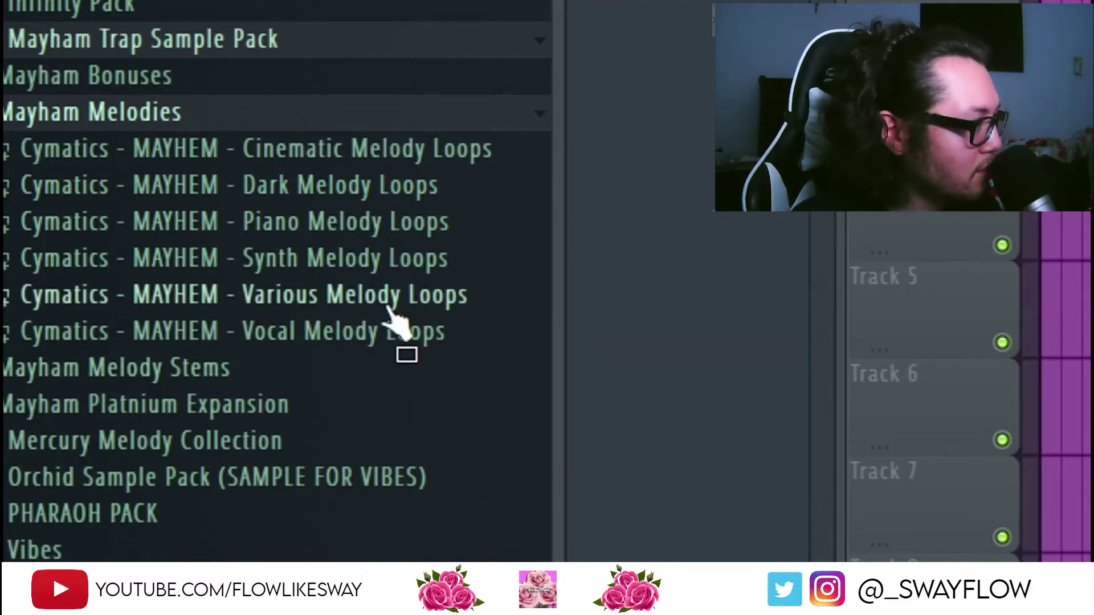
left_click(392, 331)
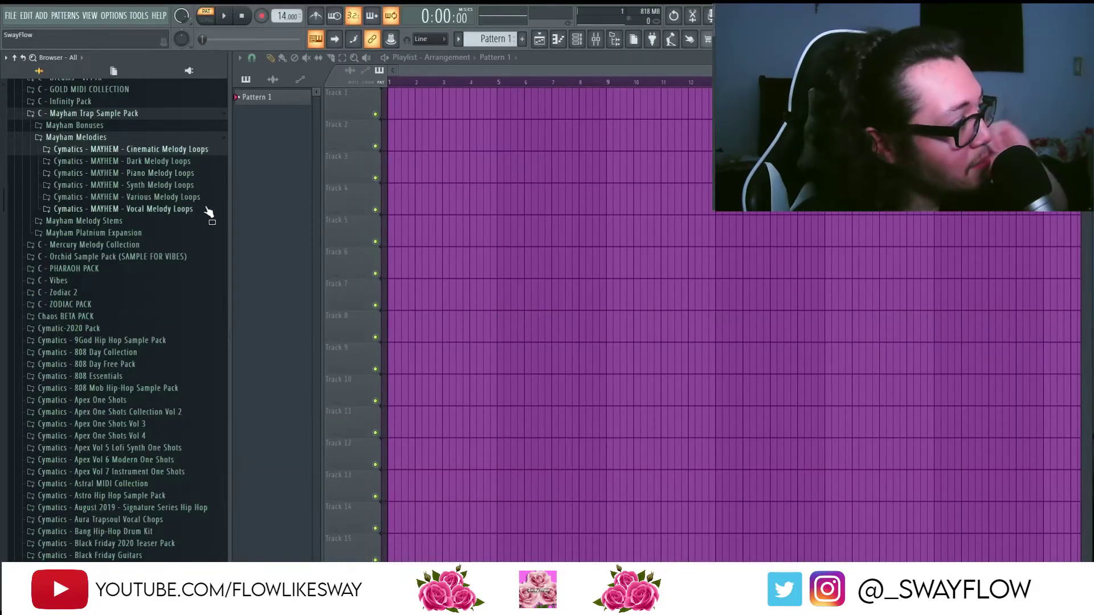
left_click(179, 151)
left_click(165, 368)
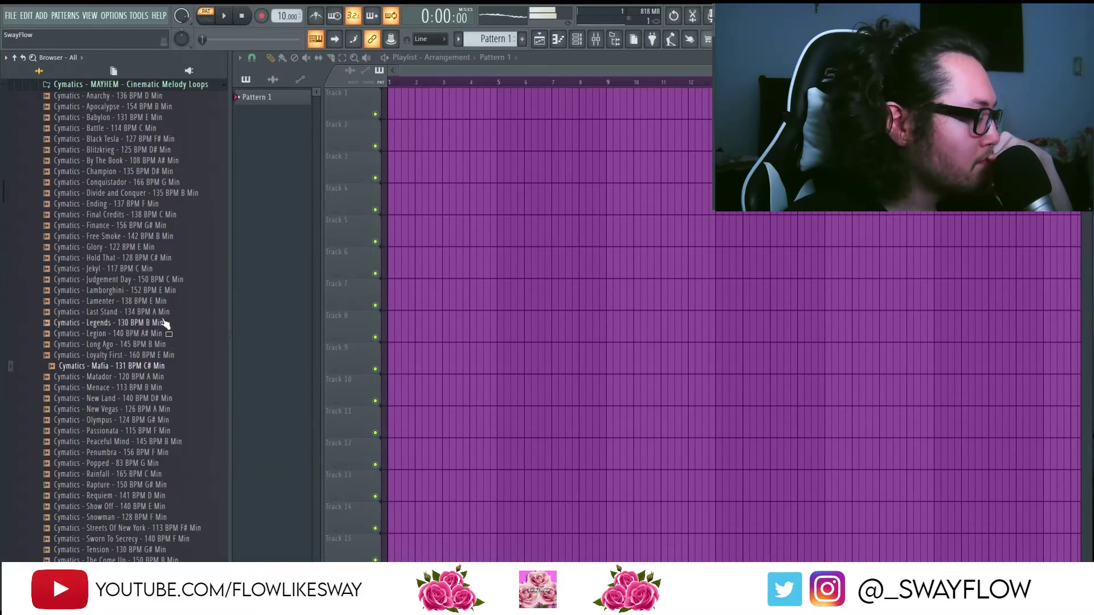
scroll(163, 328, "down", 2)
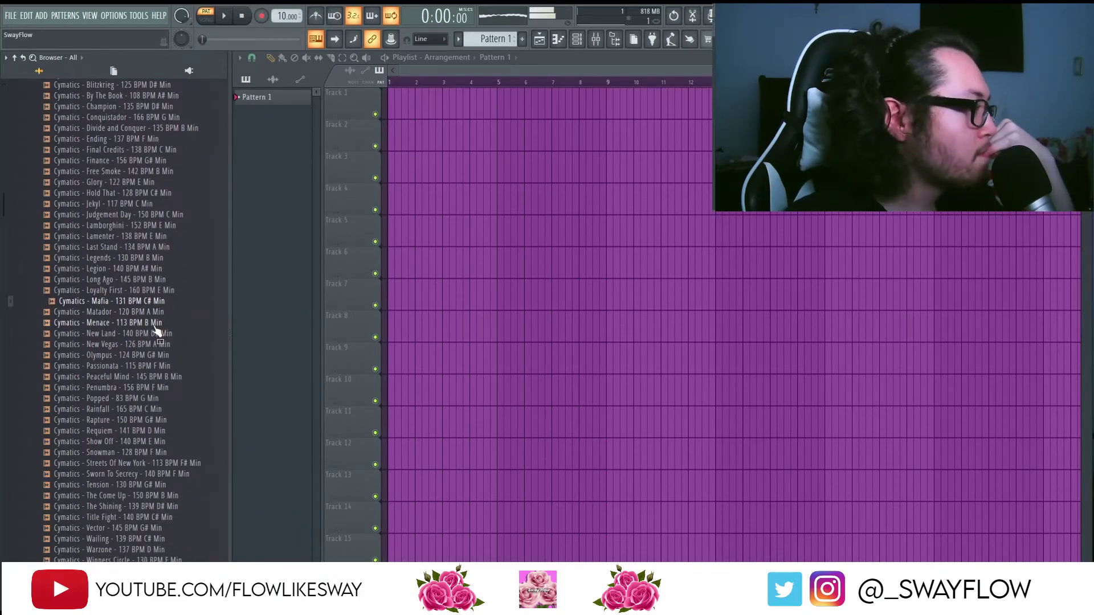
scroll(138, 341, "up", 2)
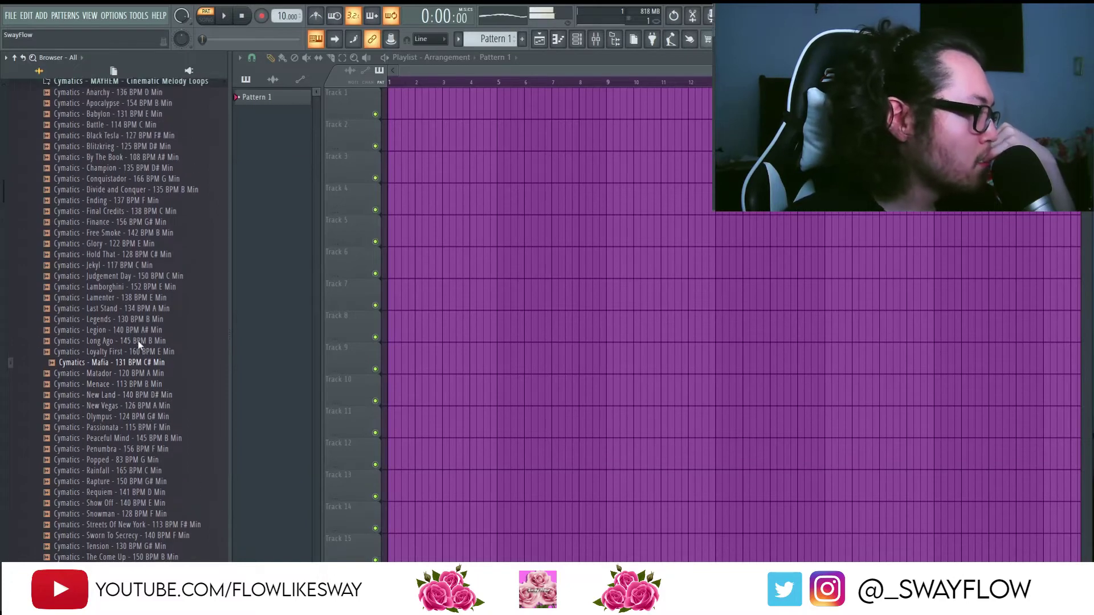
scroll(148, 346, "down", 2)
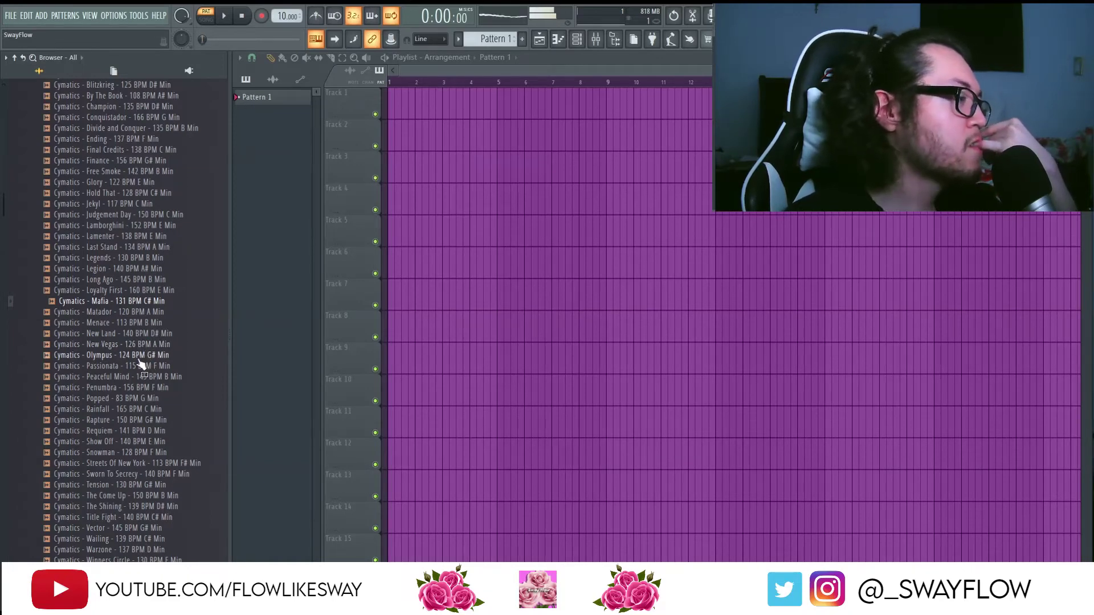
left_click(129, 379)
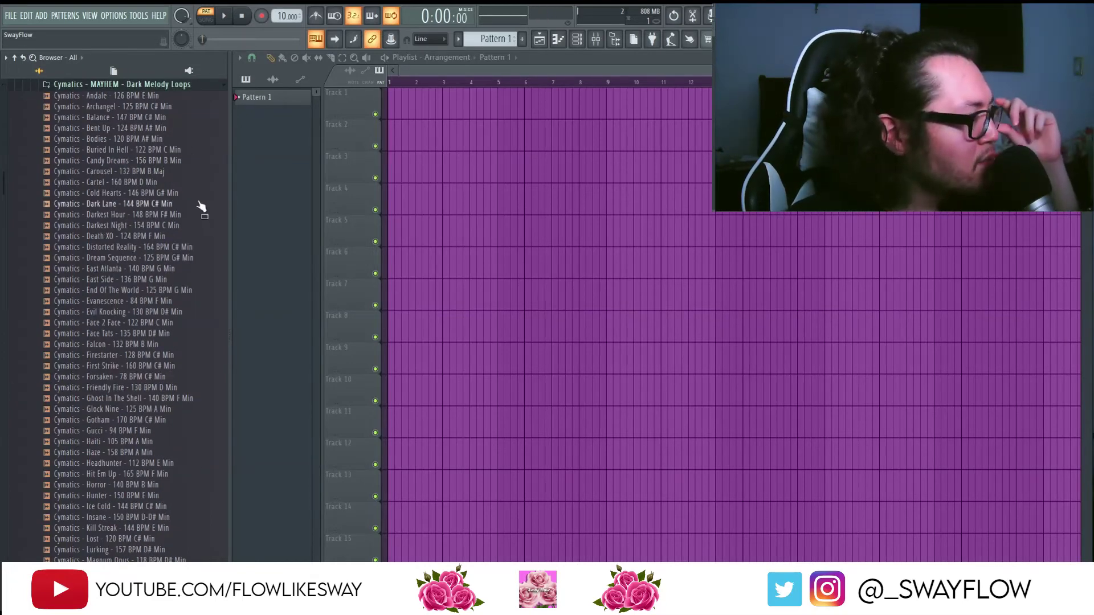
Step: Preview several Dark Melody Loops, including Cold Hearts - 146 BPM G# Min and End Of The World - 125 BPM G Min
scroll(171, 213, "up", 2)
scroll(174, 225, "down", 2)
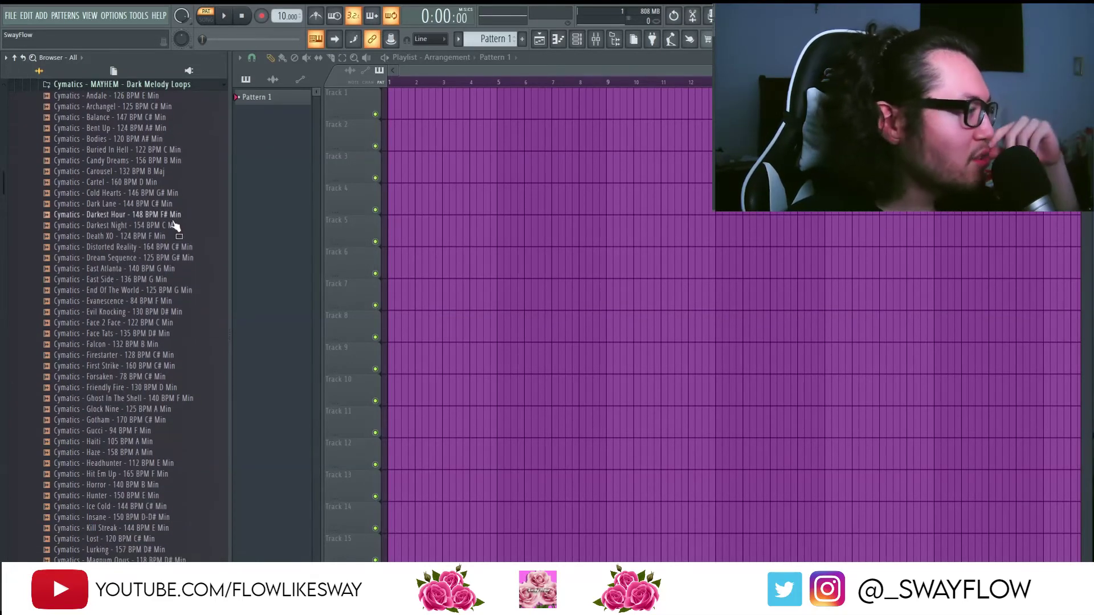
left_click(175, 194)
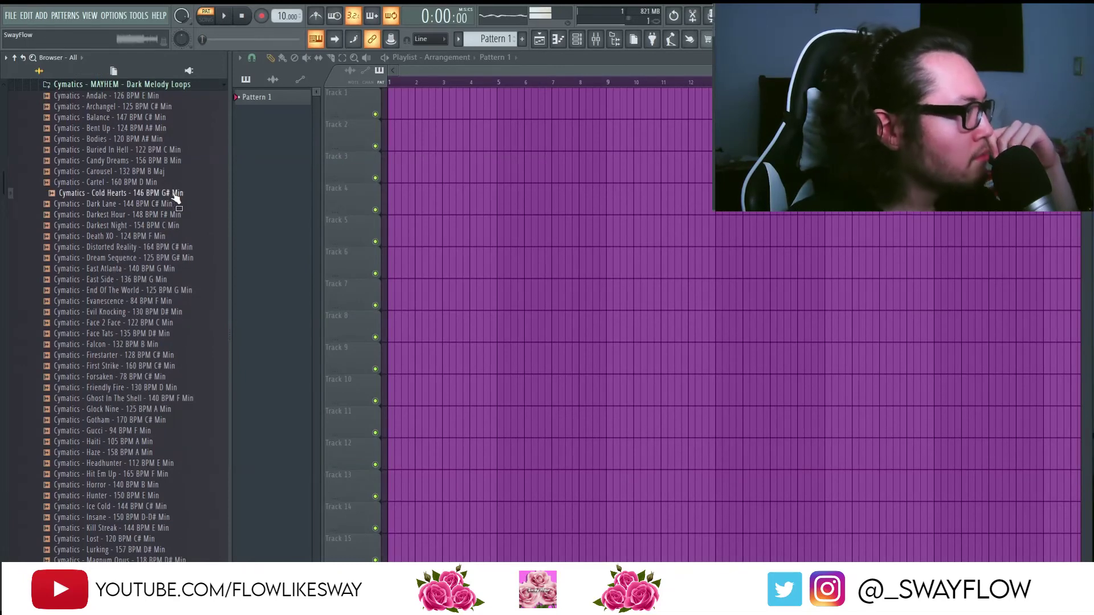
left_click_drag(173, 202, 198, 214)
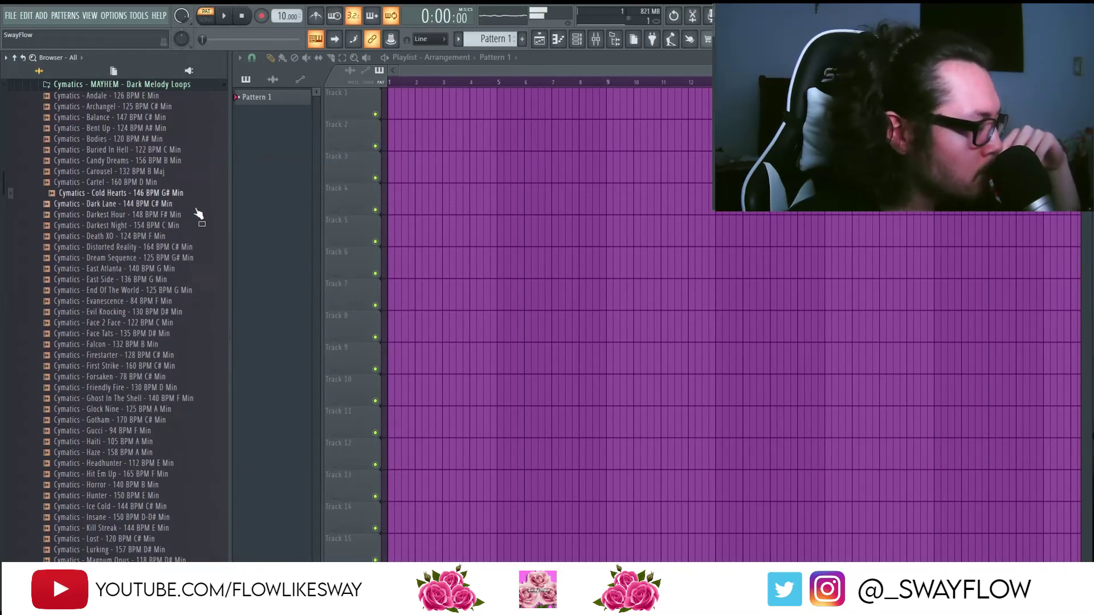
left_click_drag(137, 188, 127, 208)
left_click_drag(138, 304, 142, 300)
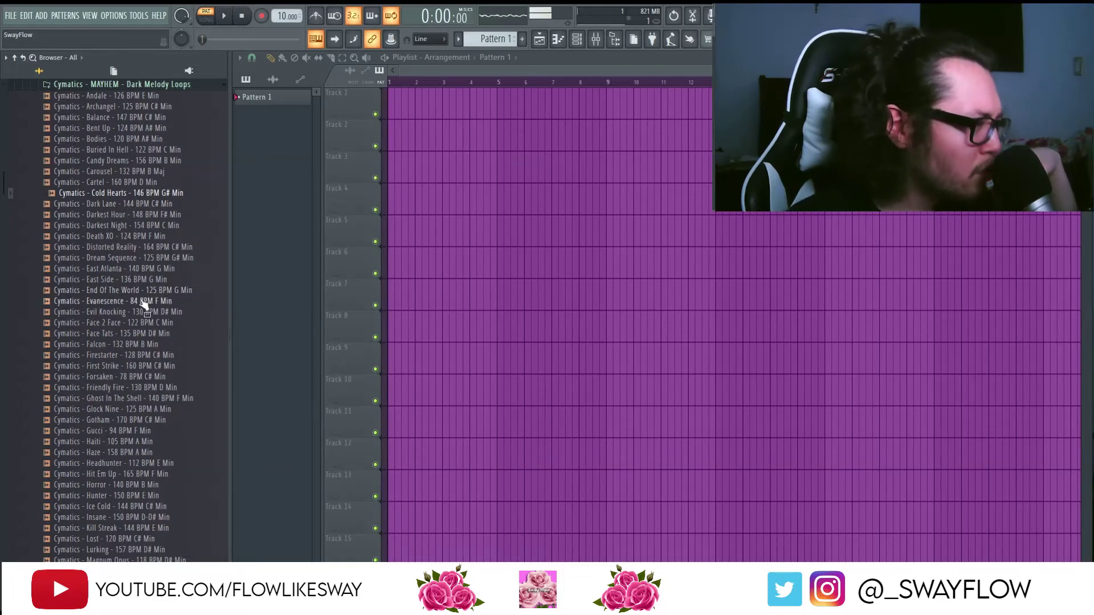
left_click(147, 292)
scroll(143, 412, "down", 4)
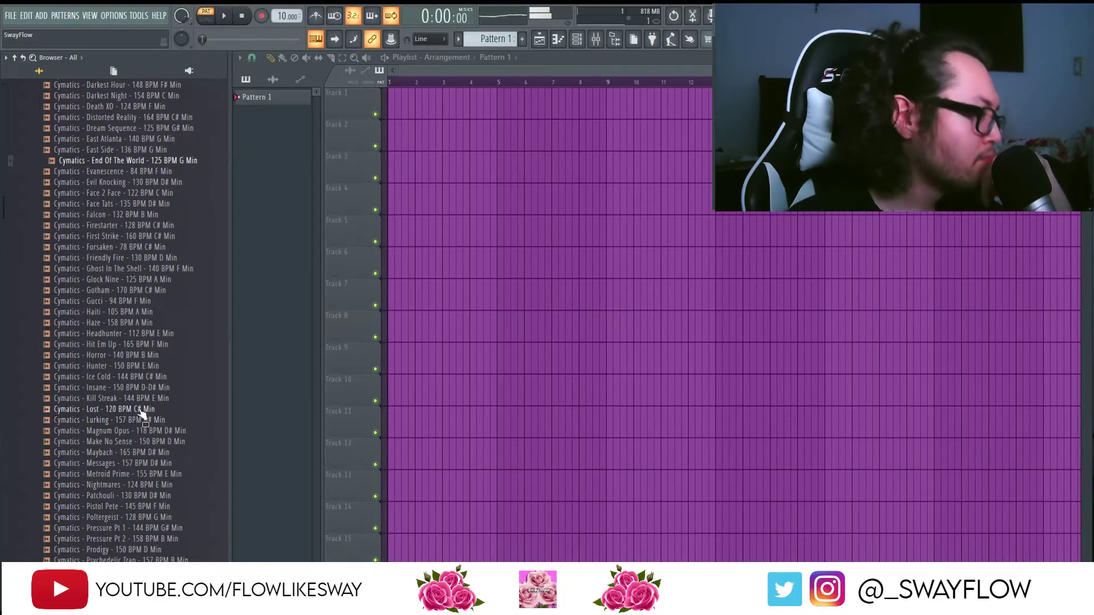
left_click(139, 410)
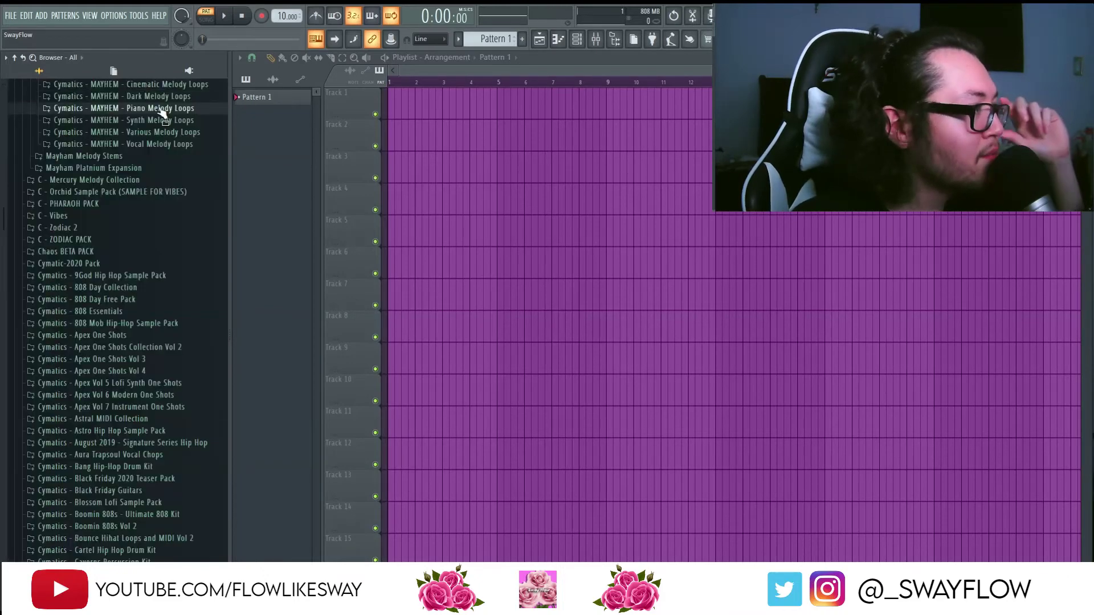
Step: Browse the Piano Melody Loops folder and preview Killer Instinct - 150 BPM A Min
left_click(160, 109)
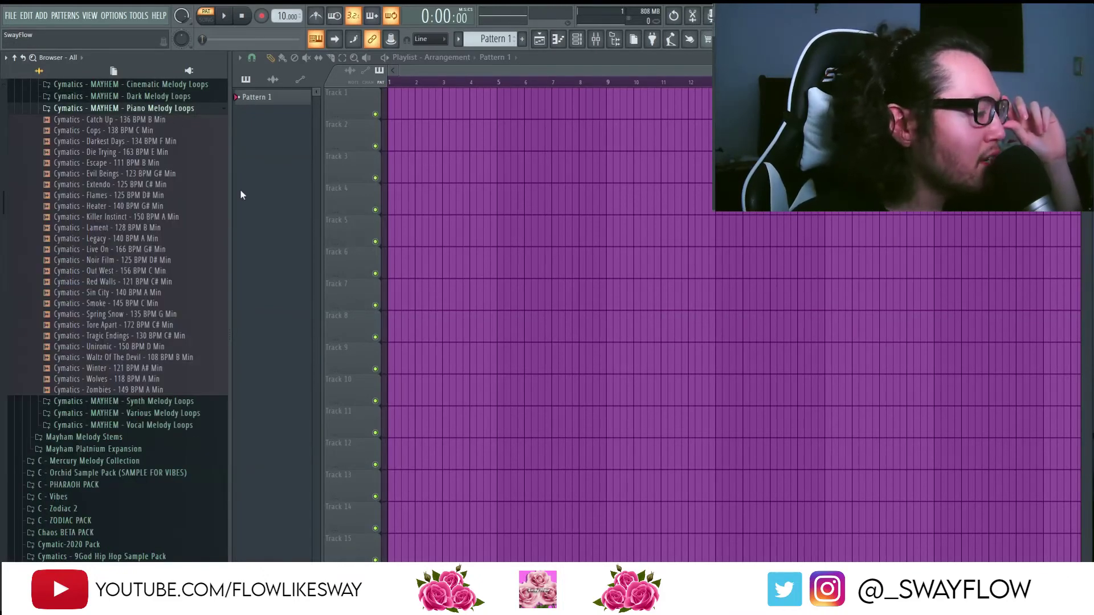
left_click(155, 219)
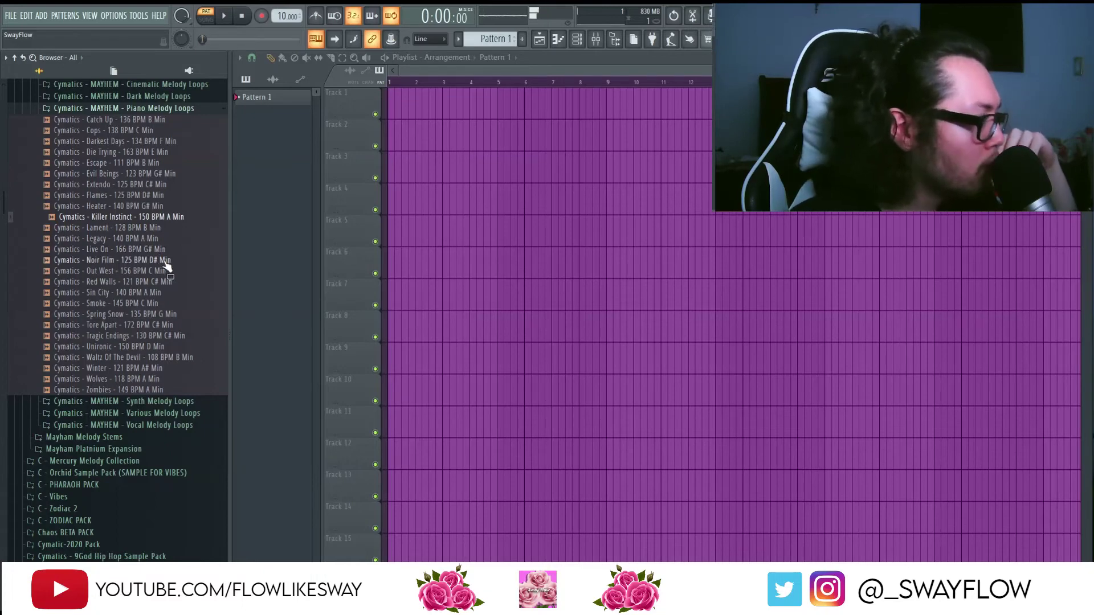
scroll(171, 298, "up", 2)
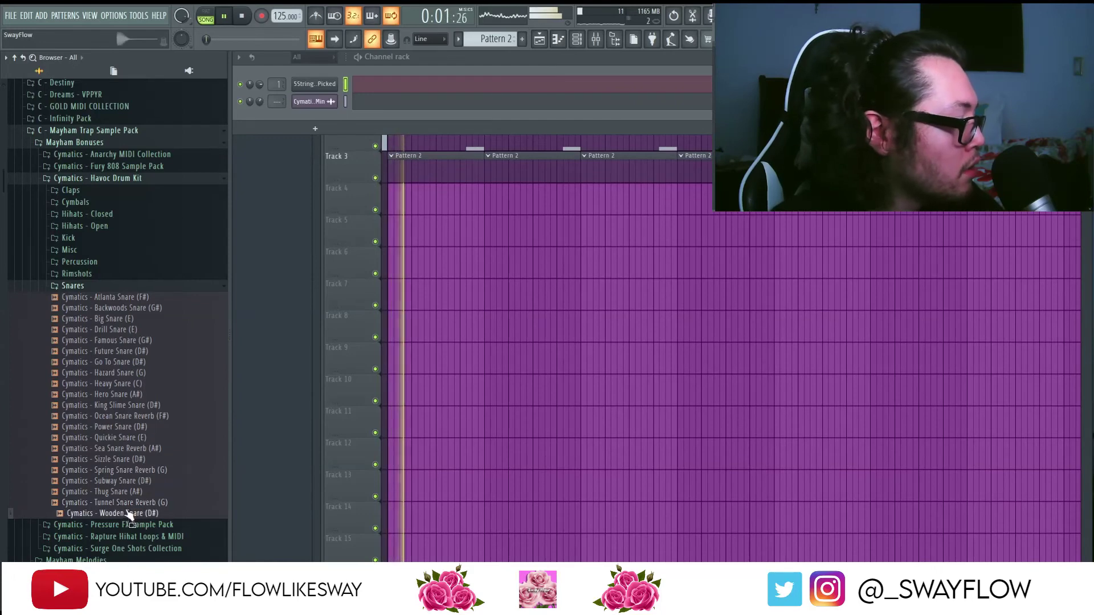
Step: Add Cymatics - Wooden Snare (D#) to the Pattern 2 channel rack and check the drums in playback
left_click_drag(128, 514, 314, 101)
key("space")
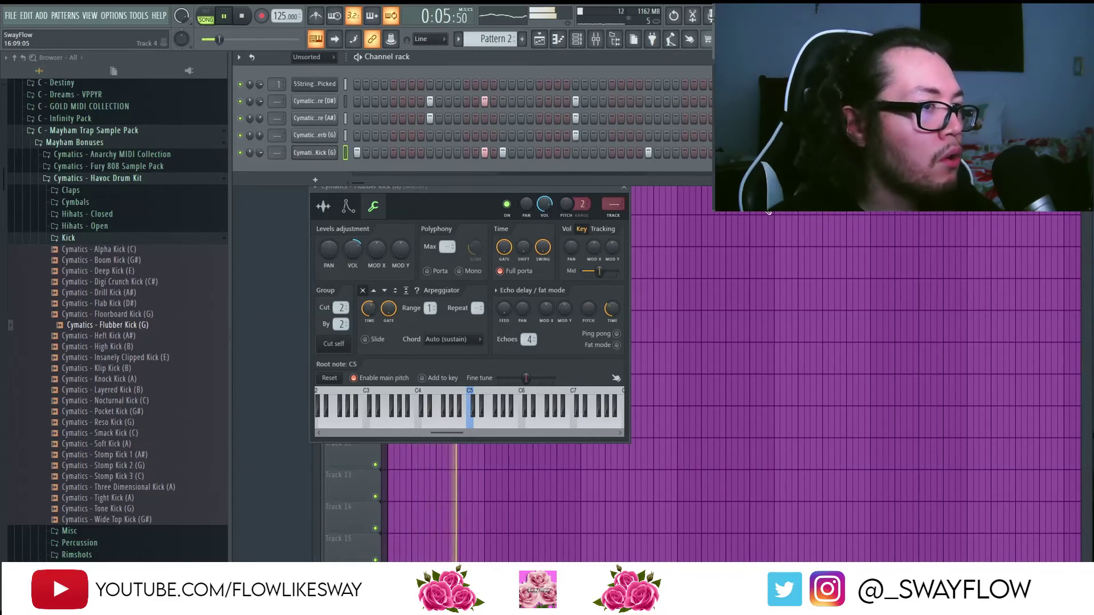
key("space")
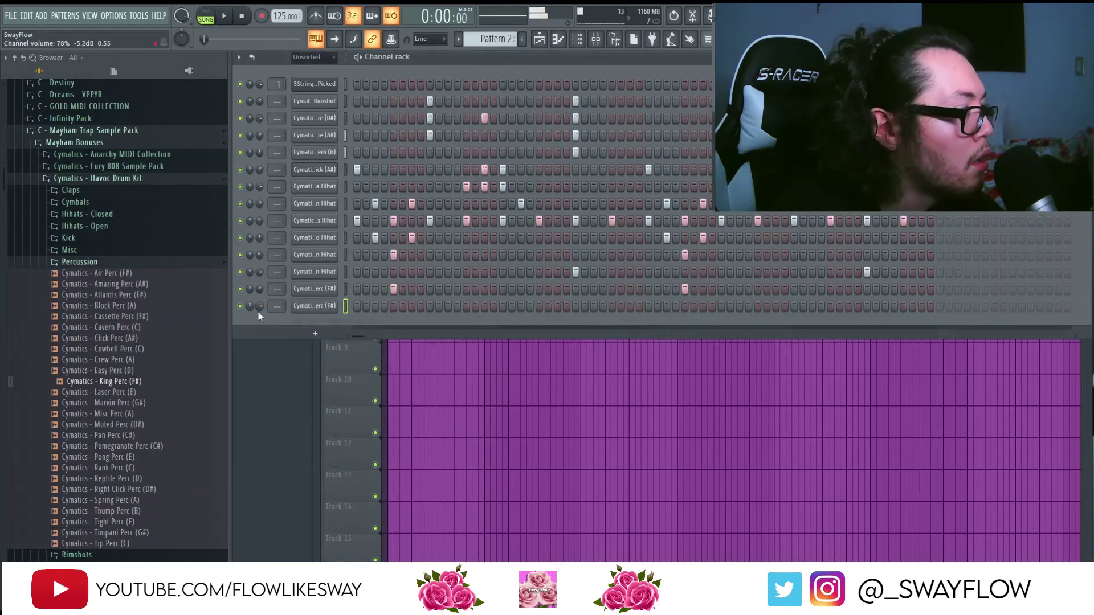
Step: Program the King Perc (F#) hits in Pattern 2, adjusting their step placement against playback
key("space")
left_click(484, 306)
left_click(520, 306)
left_click(519, 306)
left_click(557, 306)
left_click(557, 306)
left_click(521, 306)
left_click(813, 306)
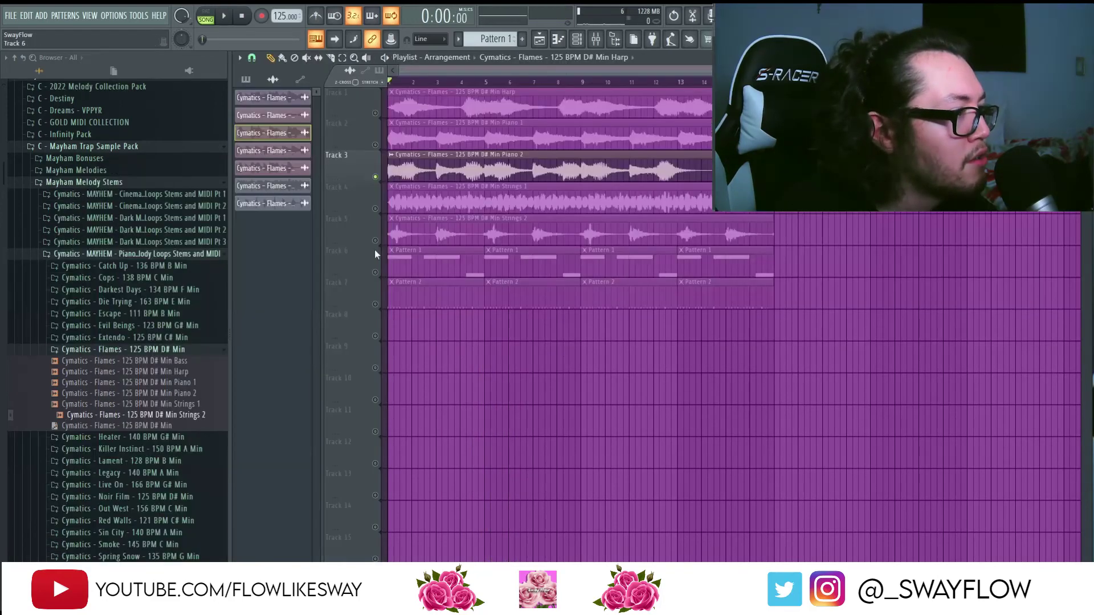
Step: Unmute Tracks 6 and 7 during playback and check the Flames Piano 2 audio clip's settings
key("space")
left_click(375, 272)
left_click(375, 304)
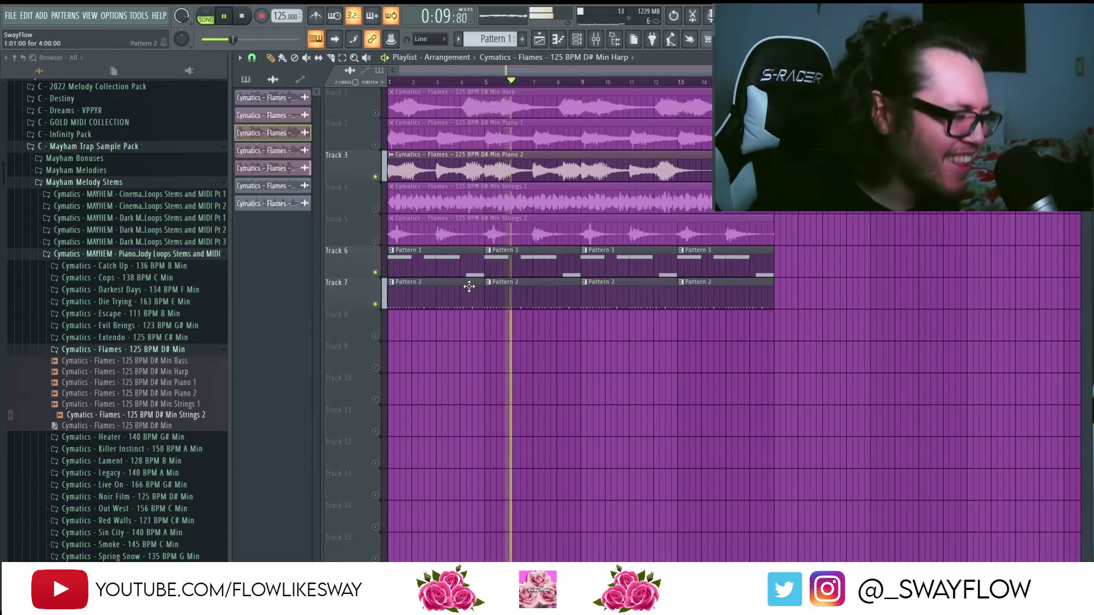
double_click(467, 155)
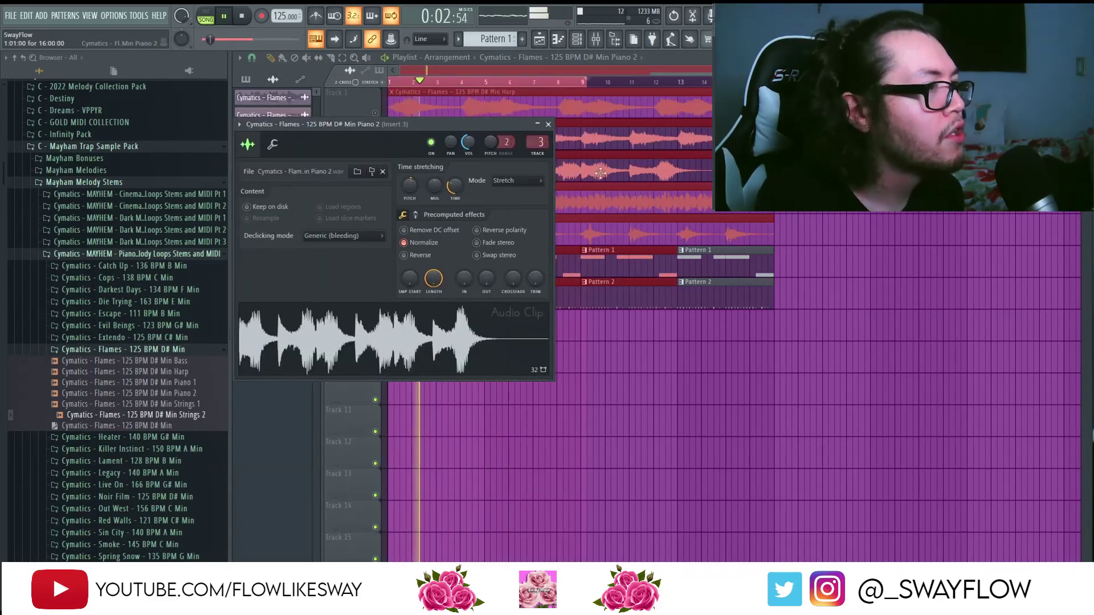
left_click(912, 167)
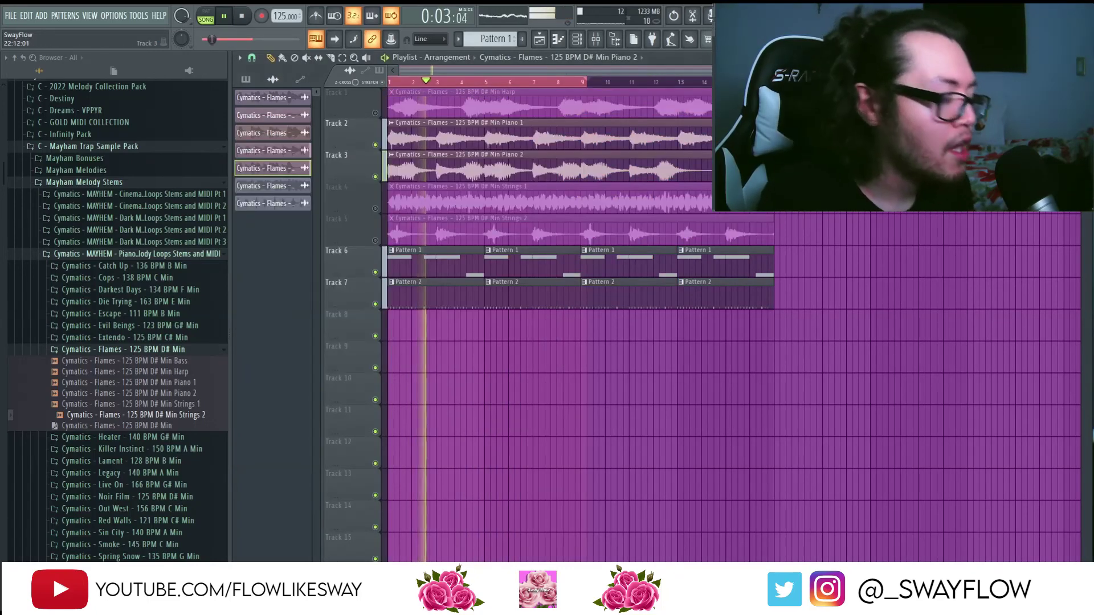